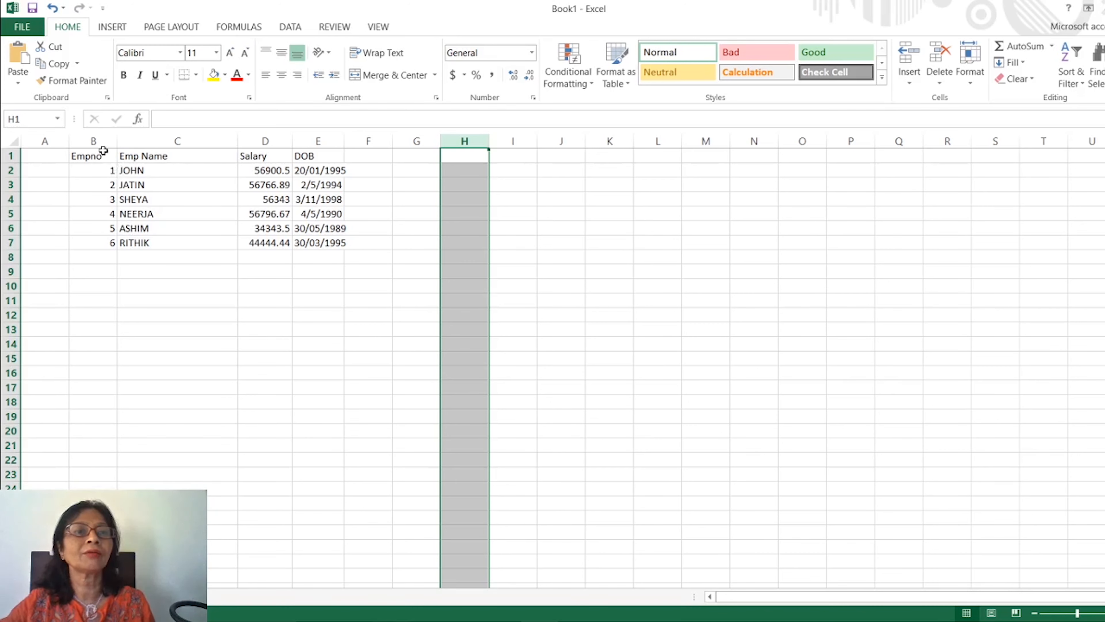
# Center and bold the header cells B1:E1, from Empno to DOB
pyautogui.moveTo(87, 156); pyautogui.dragTo(303, 158)
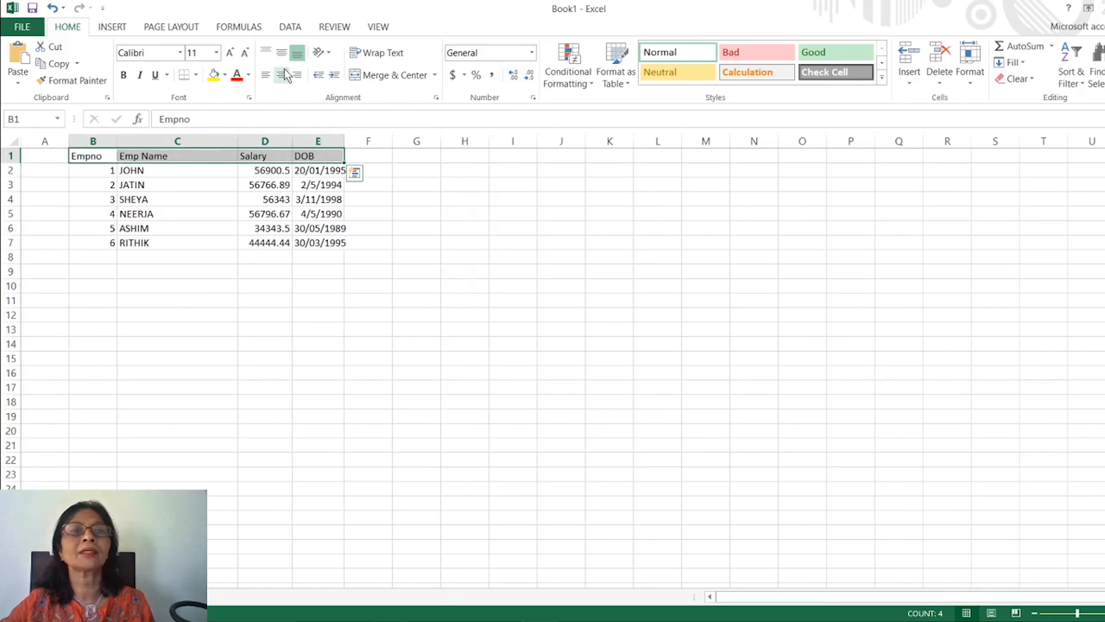
pyautogui.click(280, 83)
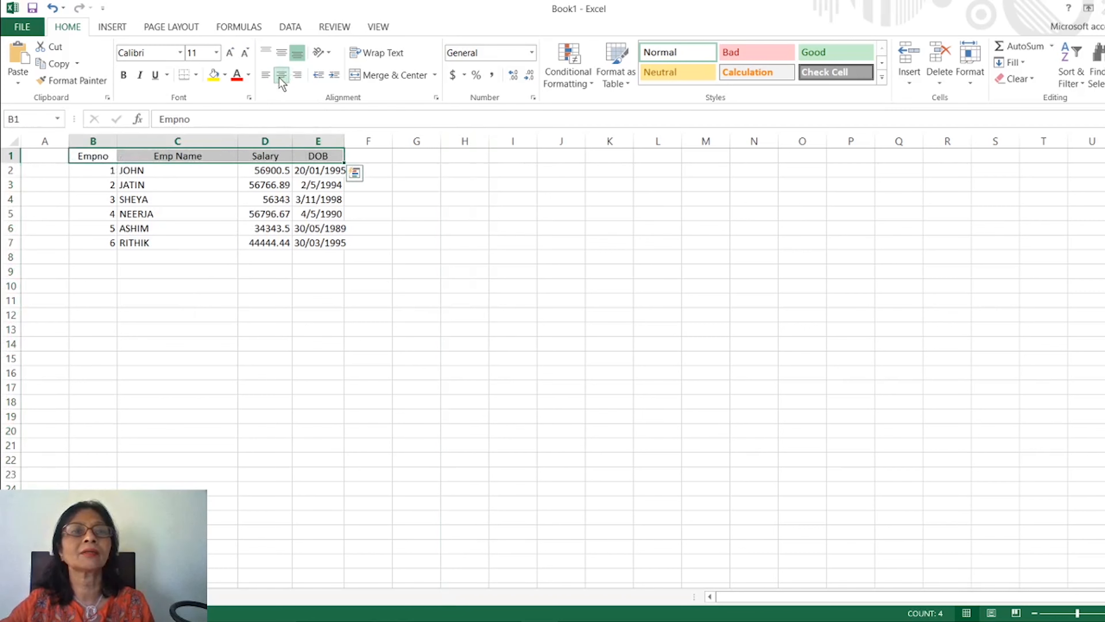
pyautogui.click(124, 78)
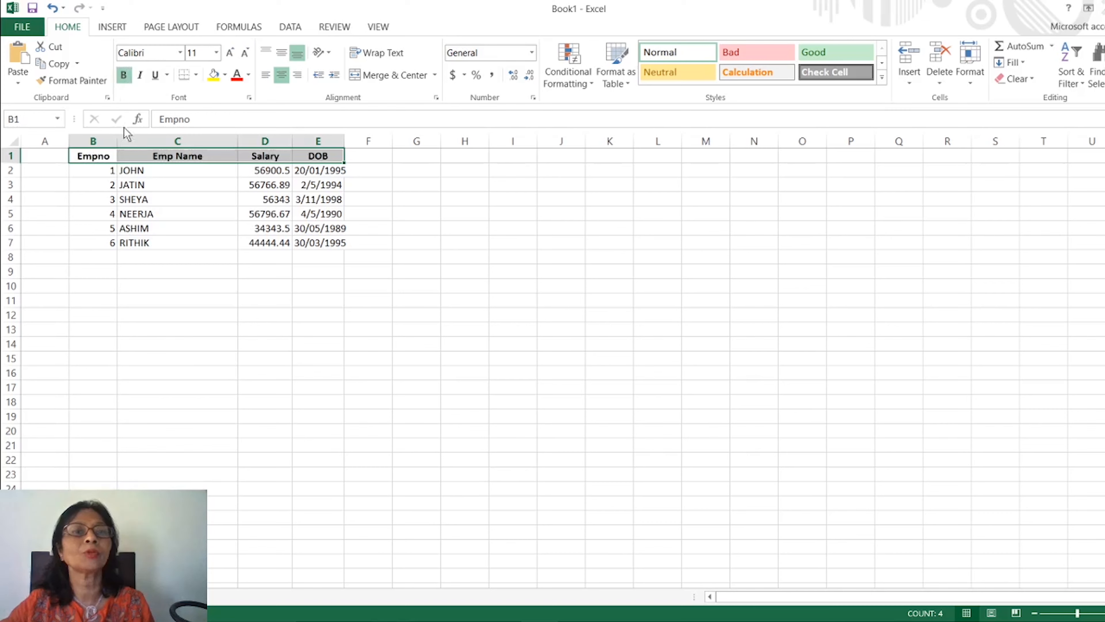
# Center the employee numbers in B2:B7 horizontally within their cells
pyautogui.click(110, 174)
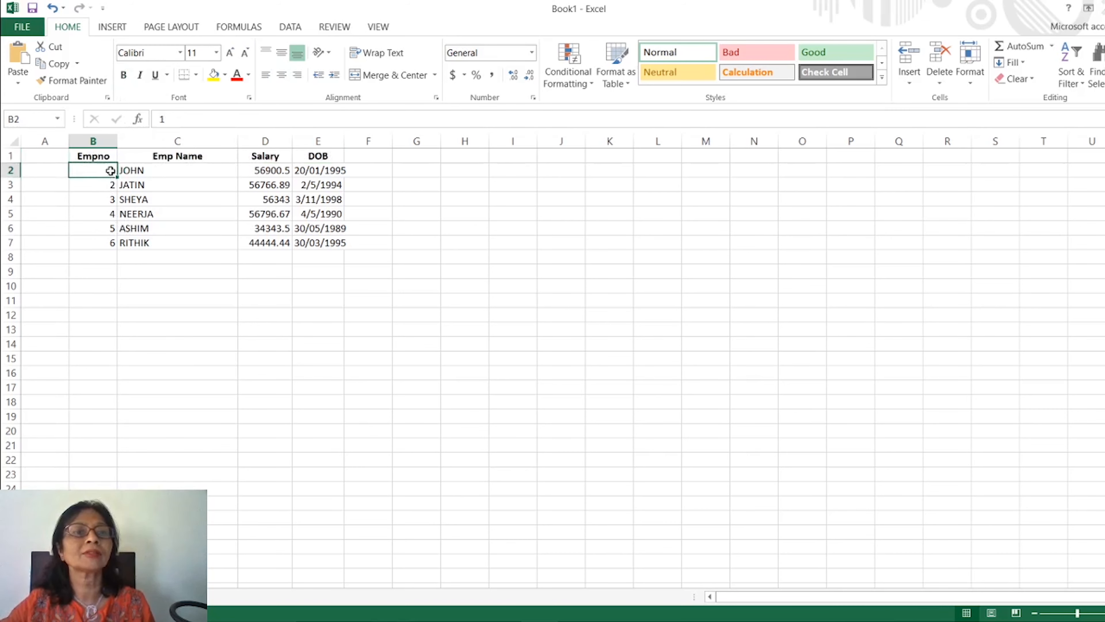
pyautogui.moveTo(111, 156); pyautogui.dragTo(113, 242)
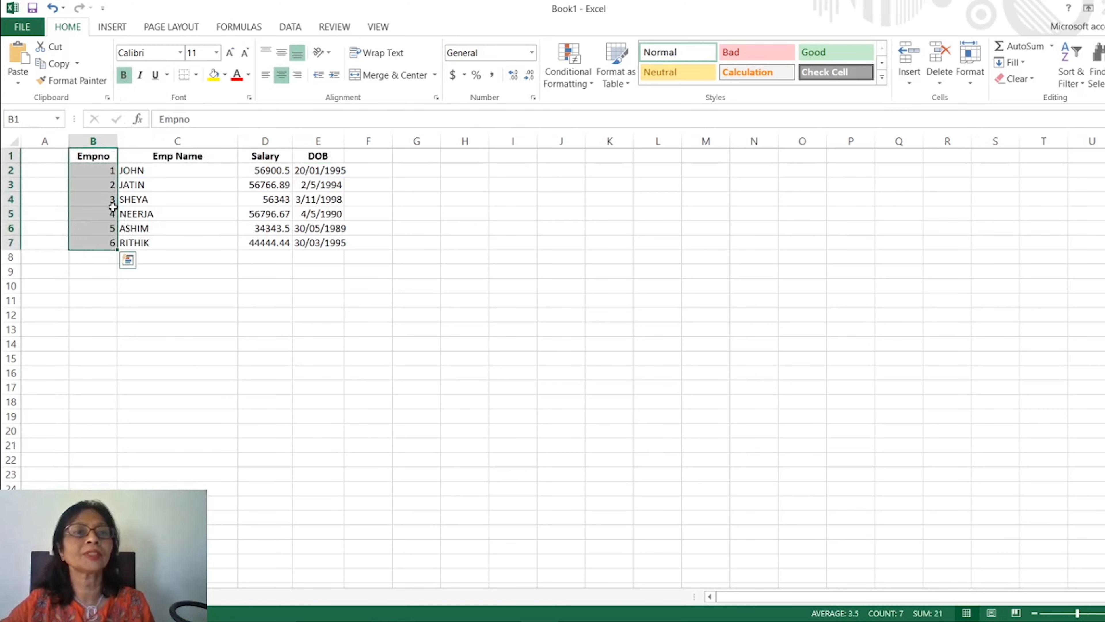
pyautogui.click(286, 80)
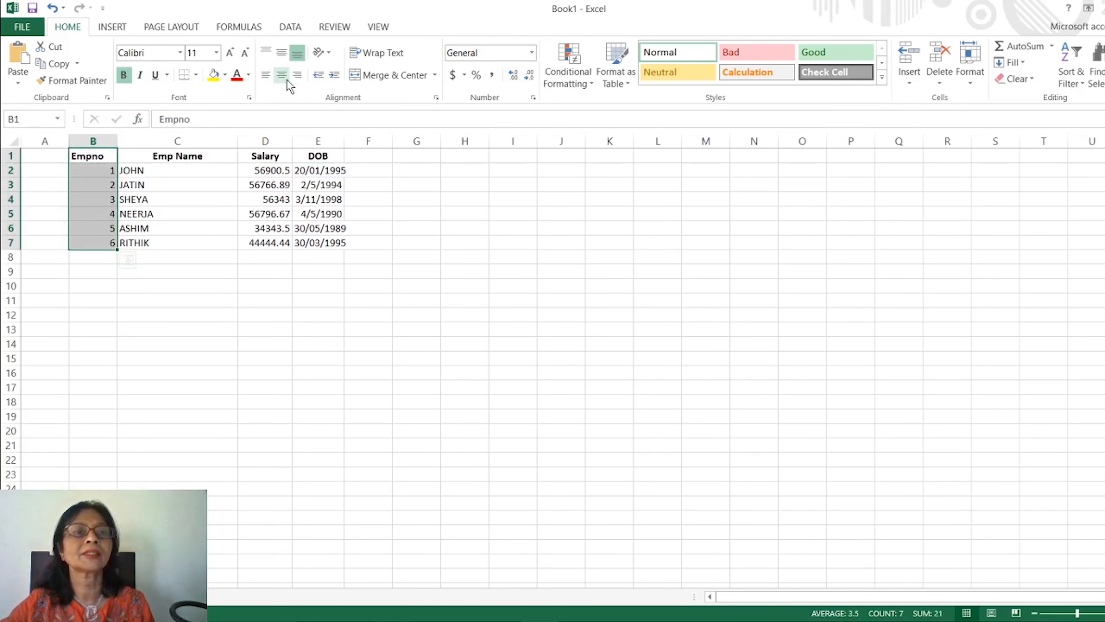
pyautogui.moveTo(109, 171); pyautogui.dragTo(111, 243)
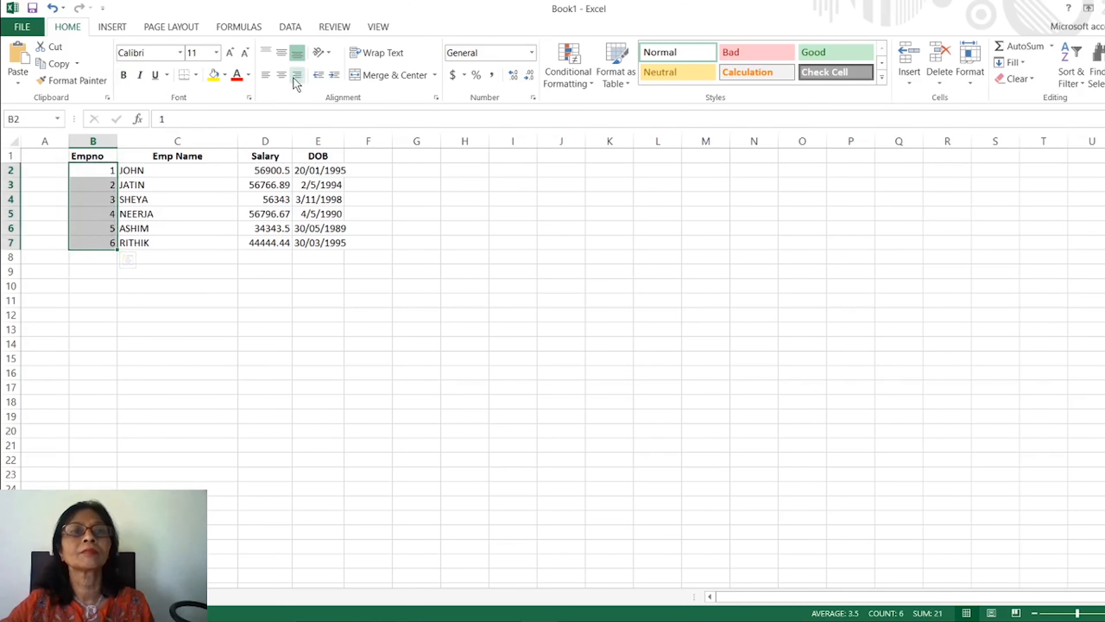
pyautogui.click(281, 75)
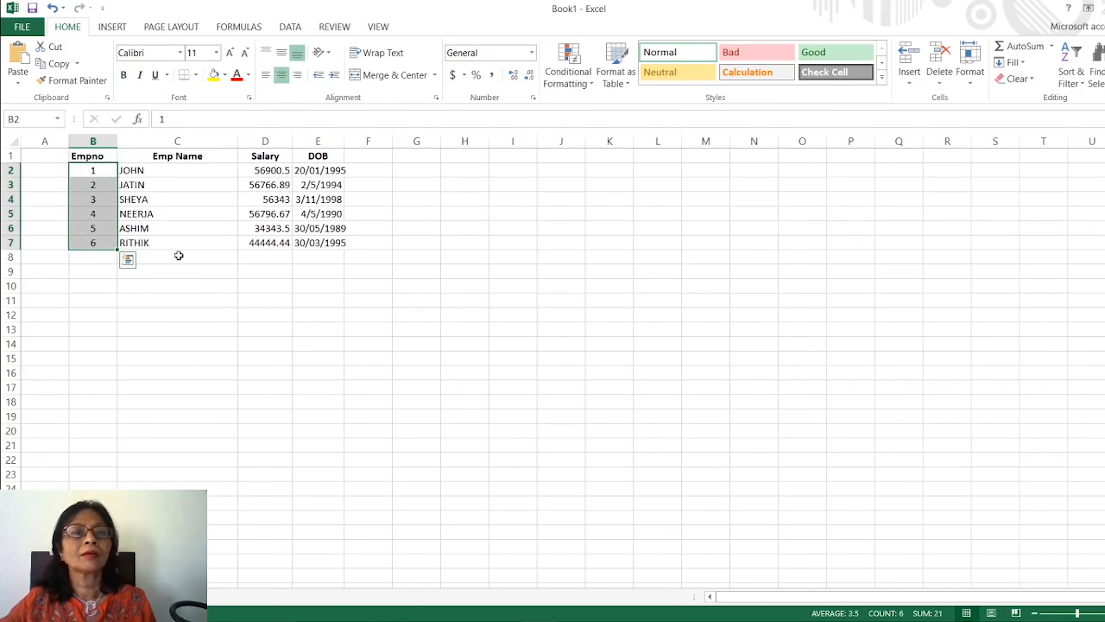
pyautogui.click(177, 257)
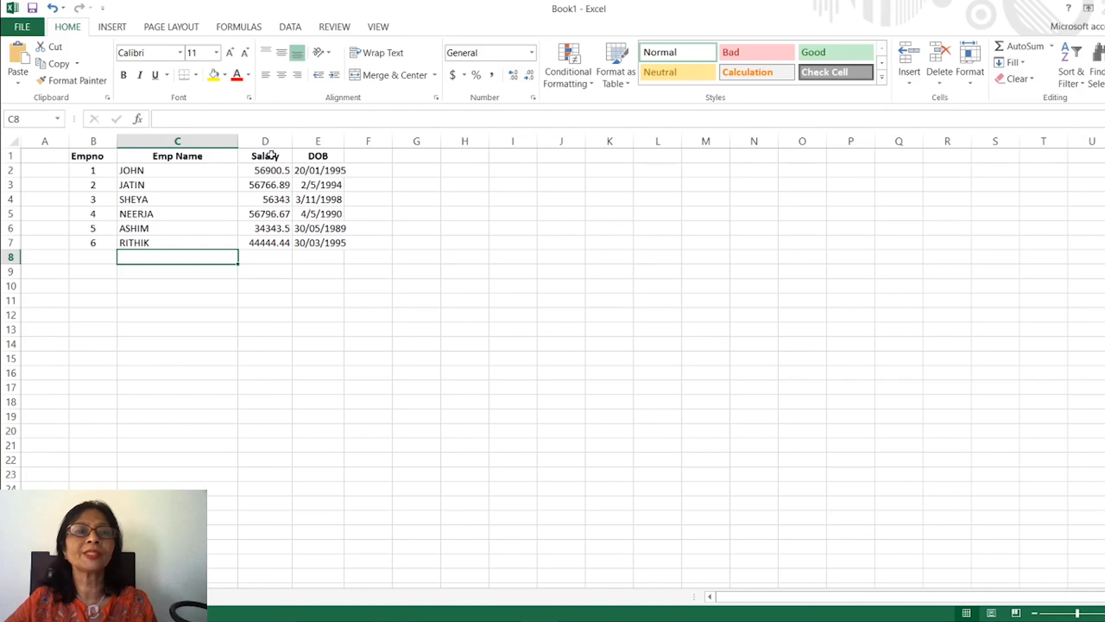
# Apply the Currency number format to the entire Salary column D
pyautogui.click(274, 138)
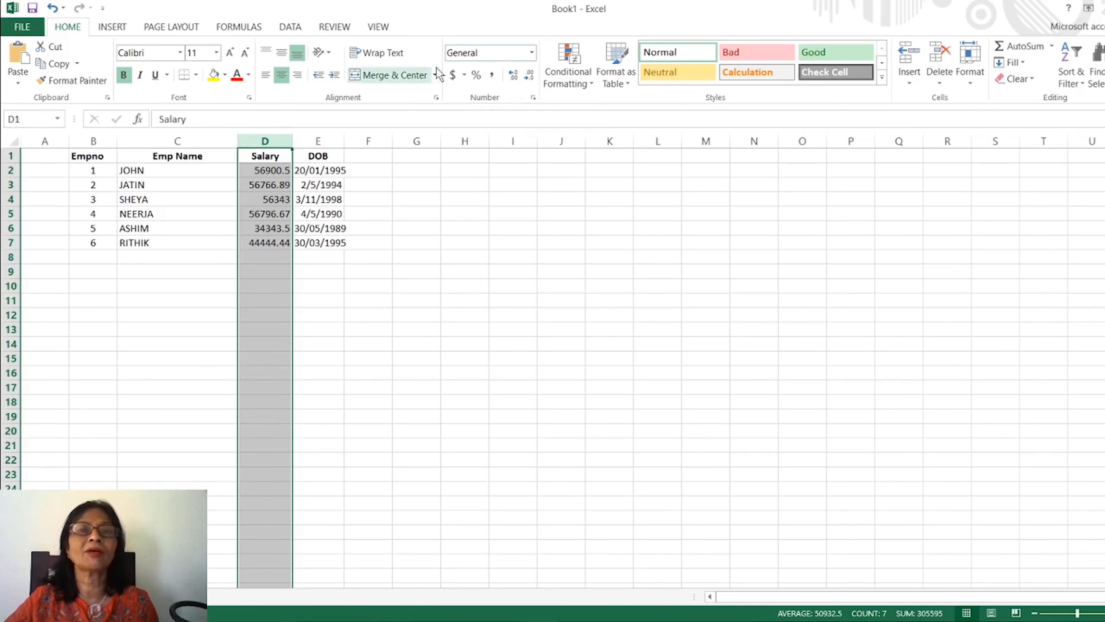
pyautogui.click(532, 54)
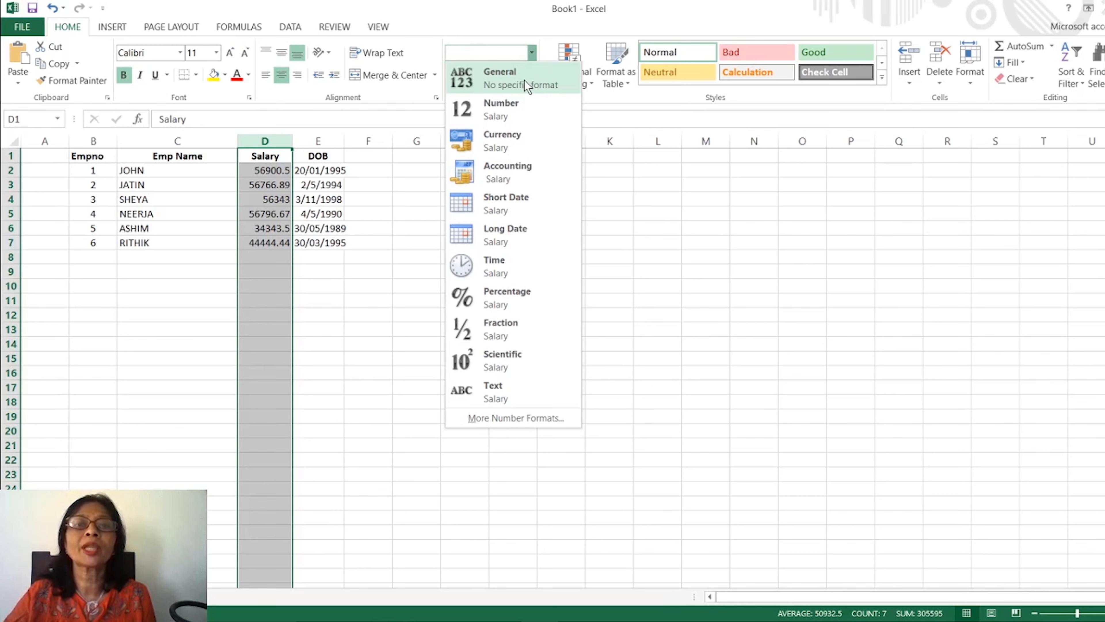
pyautogui.click(520, 138)
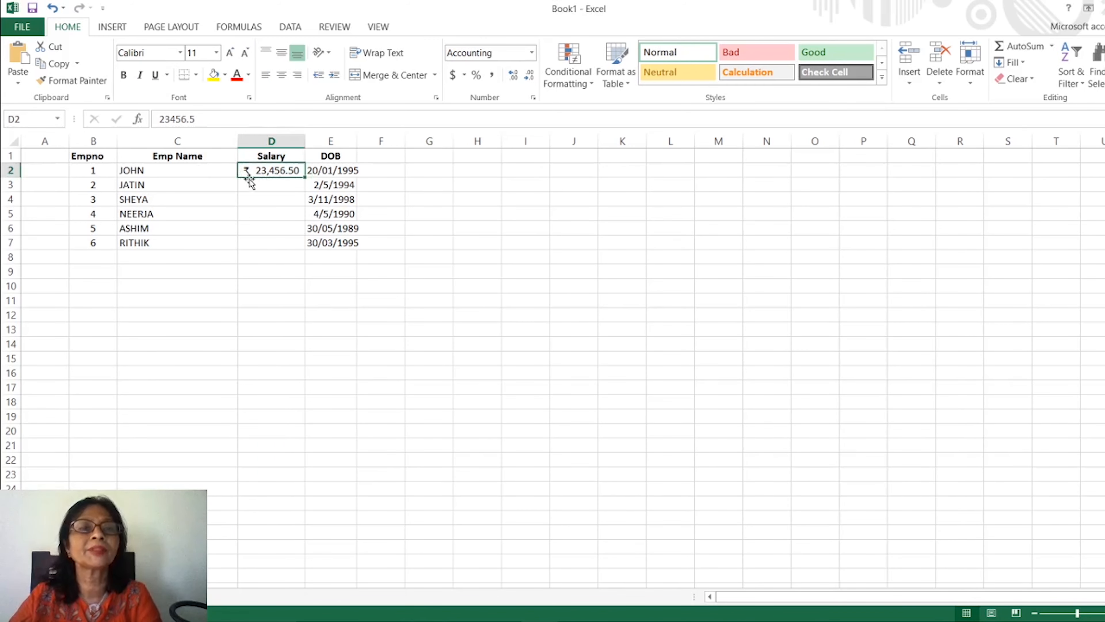
# View the accounting currency choices for D2 without applying one, and enter 67000.00 as the salary in D3
pyautogui.click(465, 76)
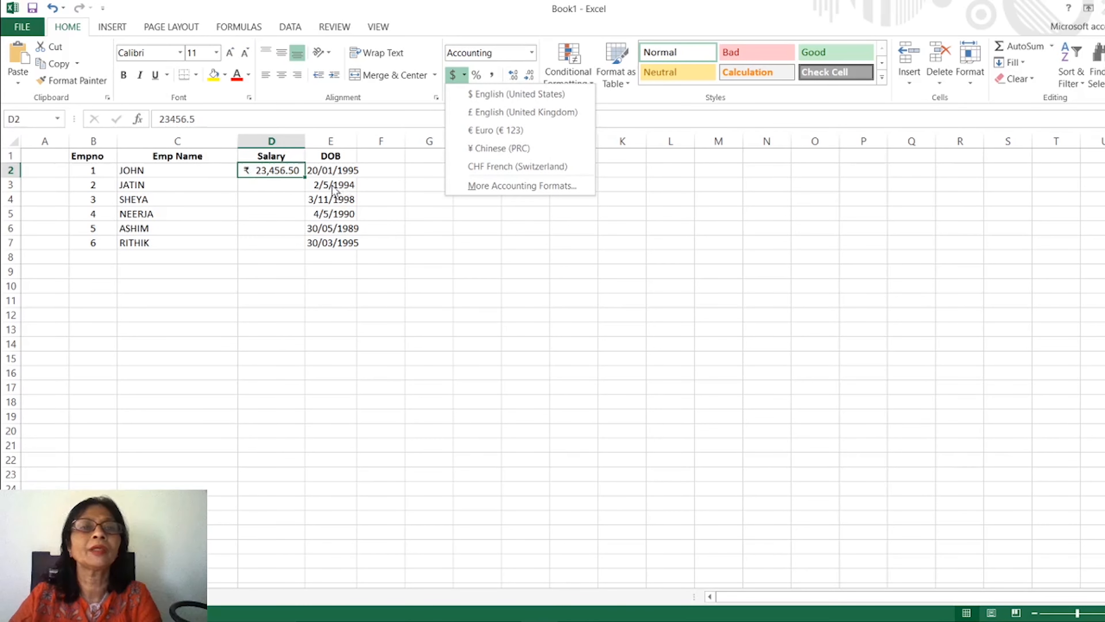
pyautogui.click(284, 181)
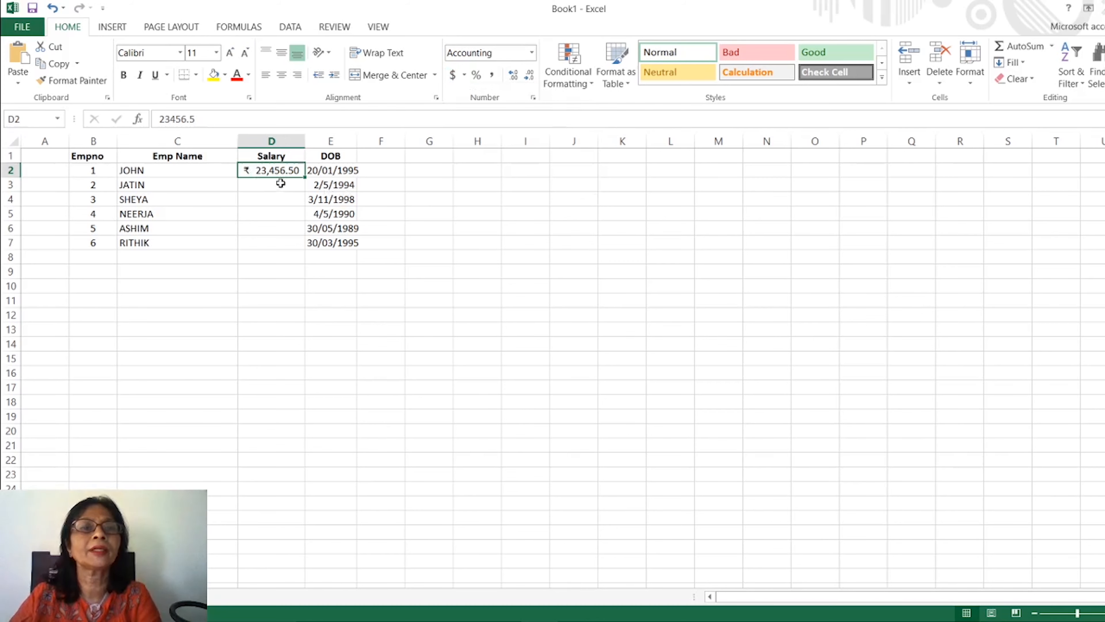
pyautogui.click(280, 184)
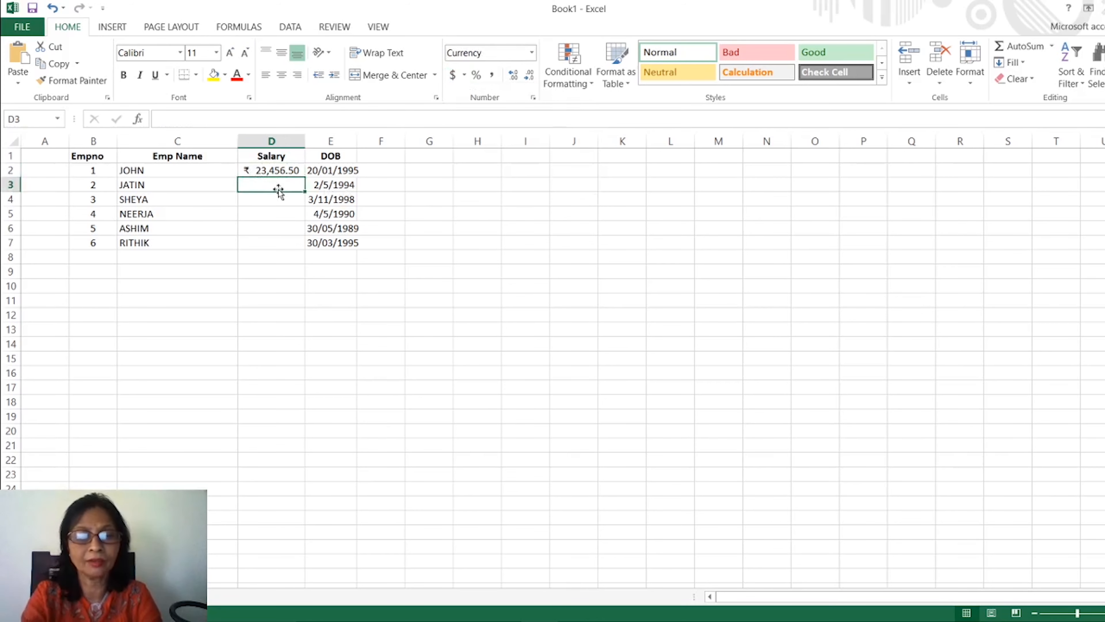
pyautogui.write('67,0')
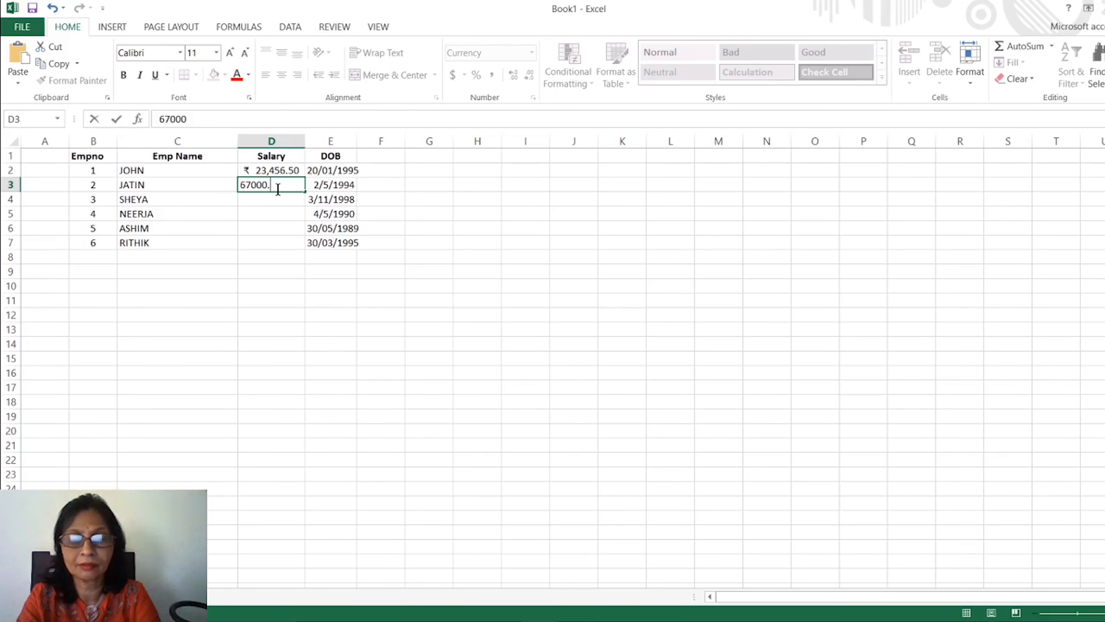
pyautogui.write('00.00')
pyautogui.press('Return')
pyautogui.press('Return')
pyautogui.press('Return')
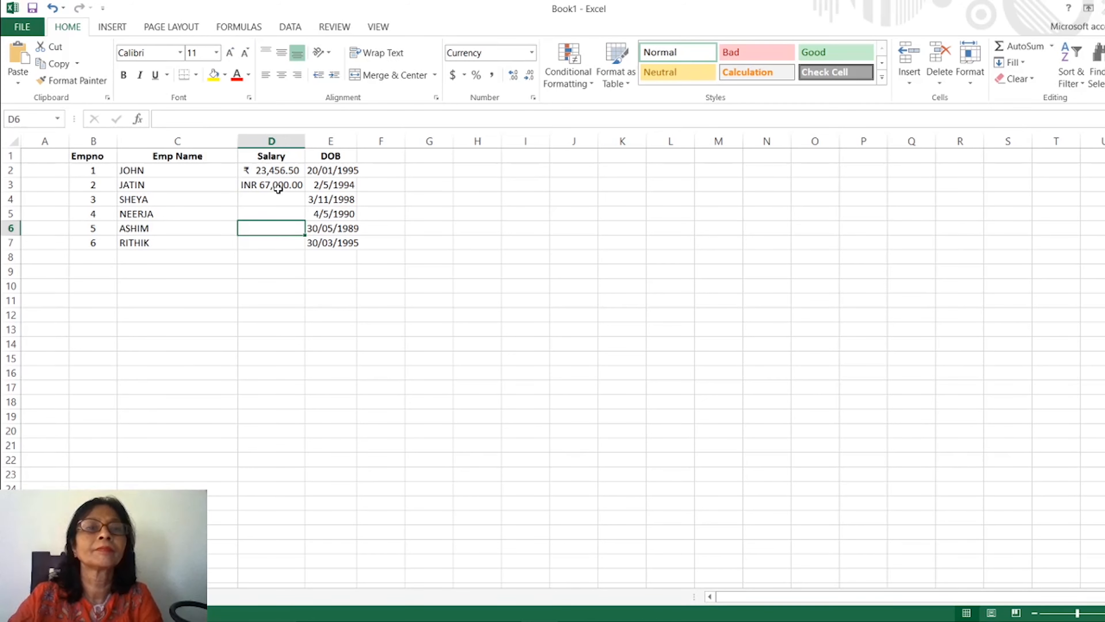
# Format salary cells D3:D7 as Accounting with 2 decimal places and the ₹ Hindi currency symbol
pyautogui.rightClick(277, 186)
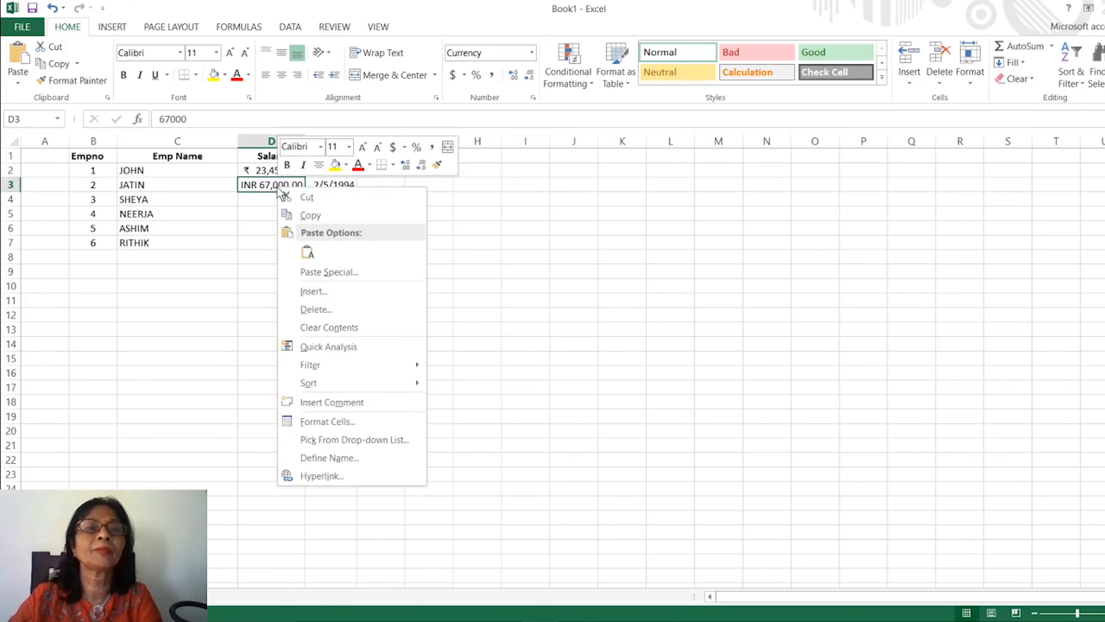
pyautogui.click(250, 186)
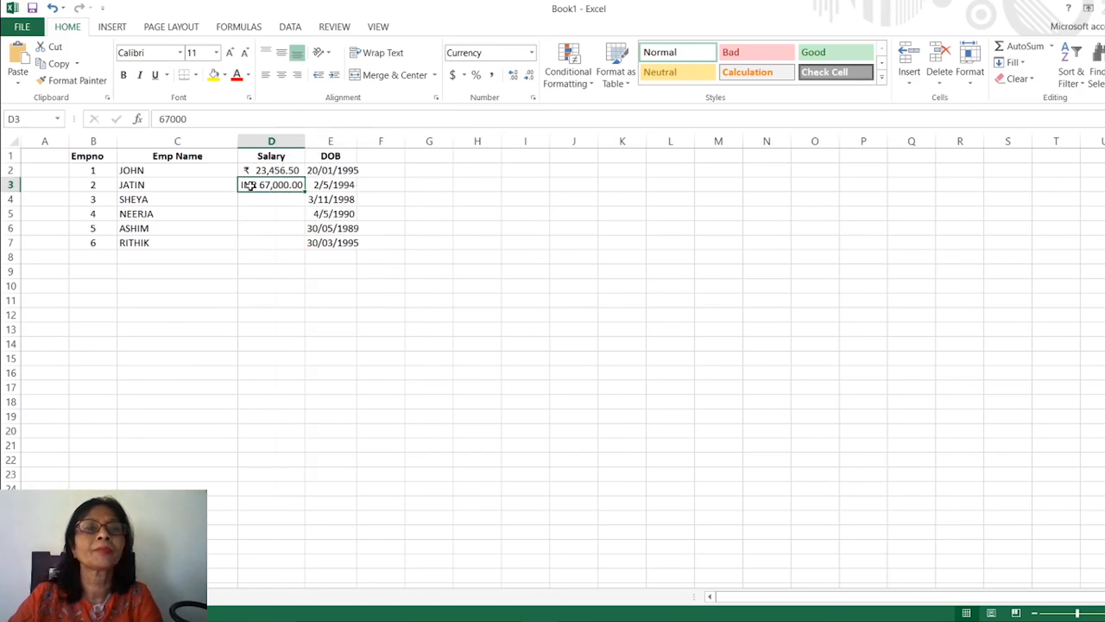
pyautogui.moveTo(250, 186); pyautogui.dragTo(250, 240)
pyautogui.hotkey('ctrl', '1')
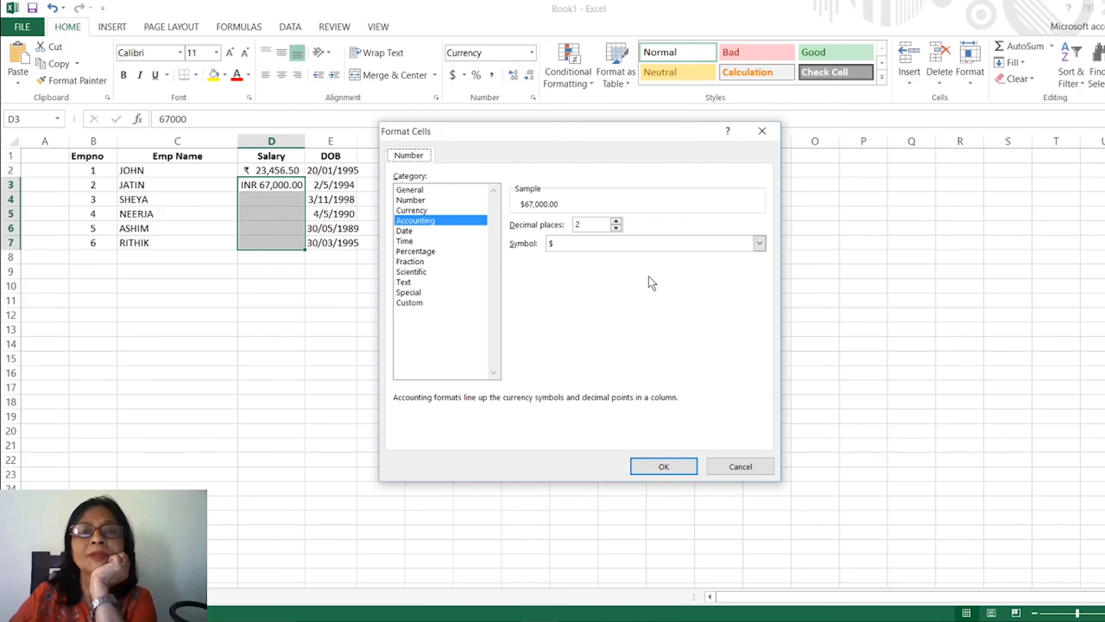
pyautogui.click(759, 243)
pyautogui.scroll(-1, 565, 301)
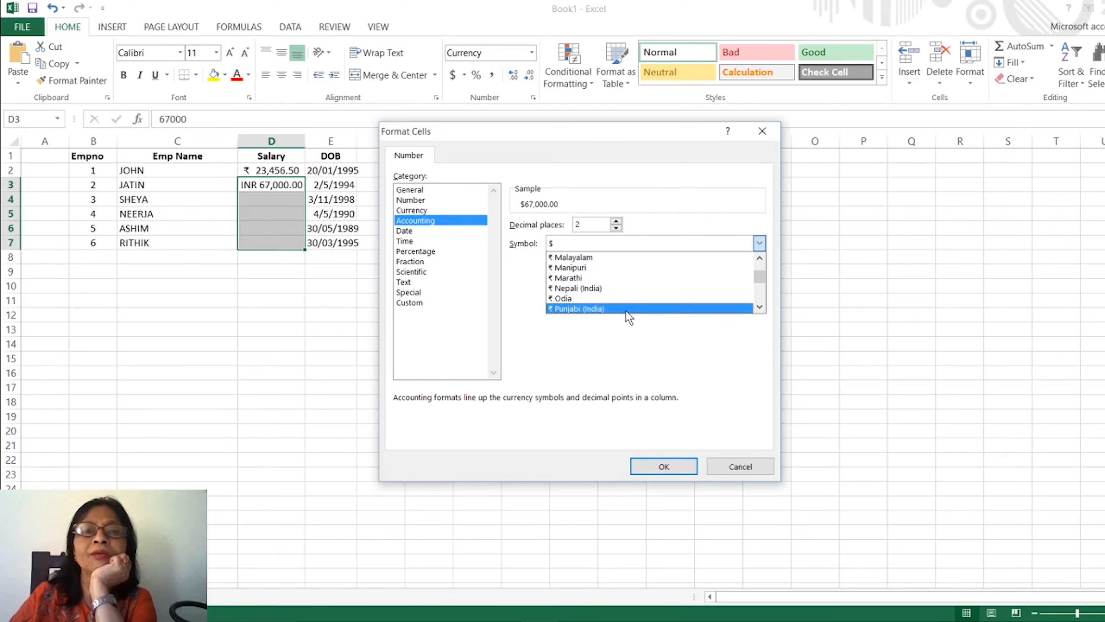
pyautogui.click(761, 261)
pyautogui.click(763, 260)
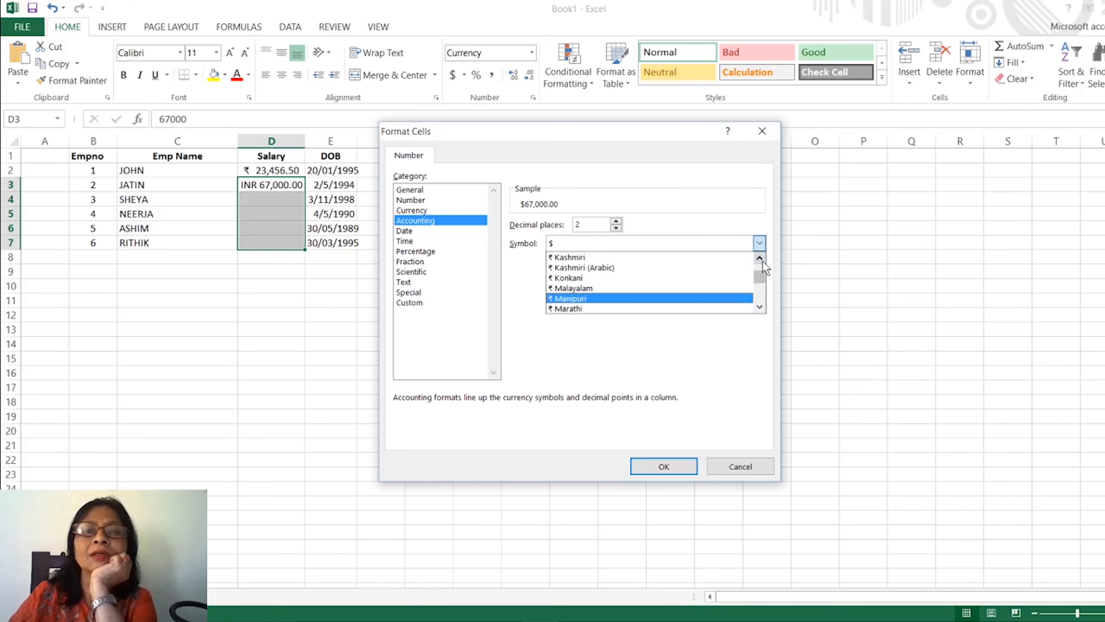
pyautogui.click(762, 260)
pyautogui.click(762, 261)
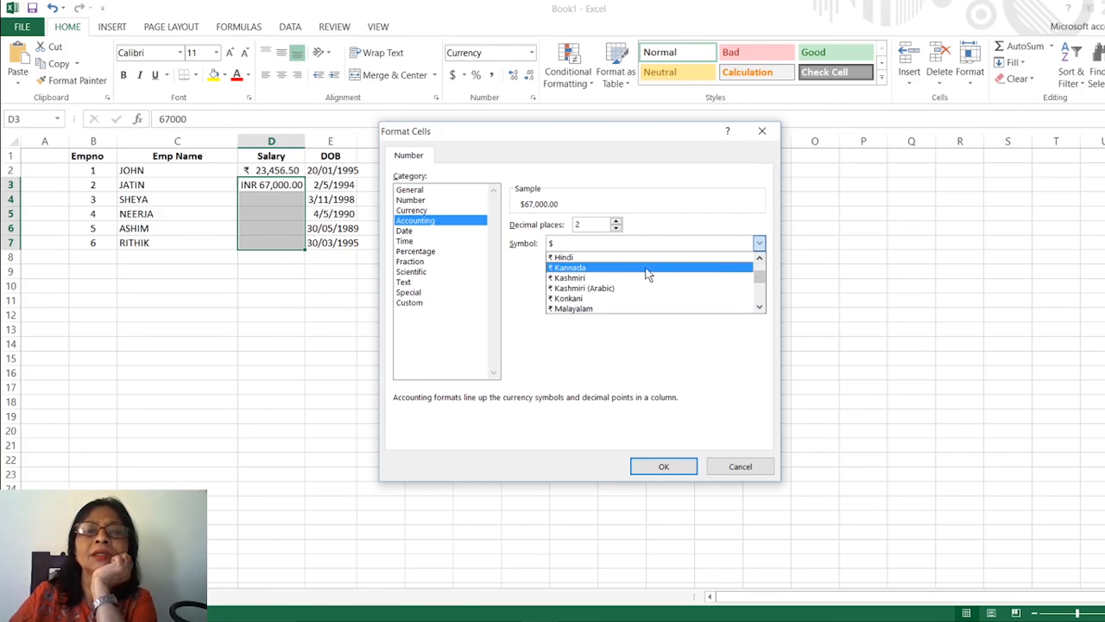
pyautogui.click(611, 257)
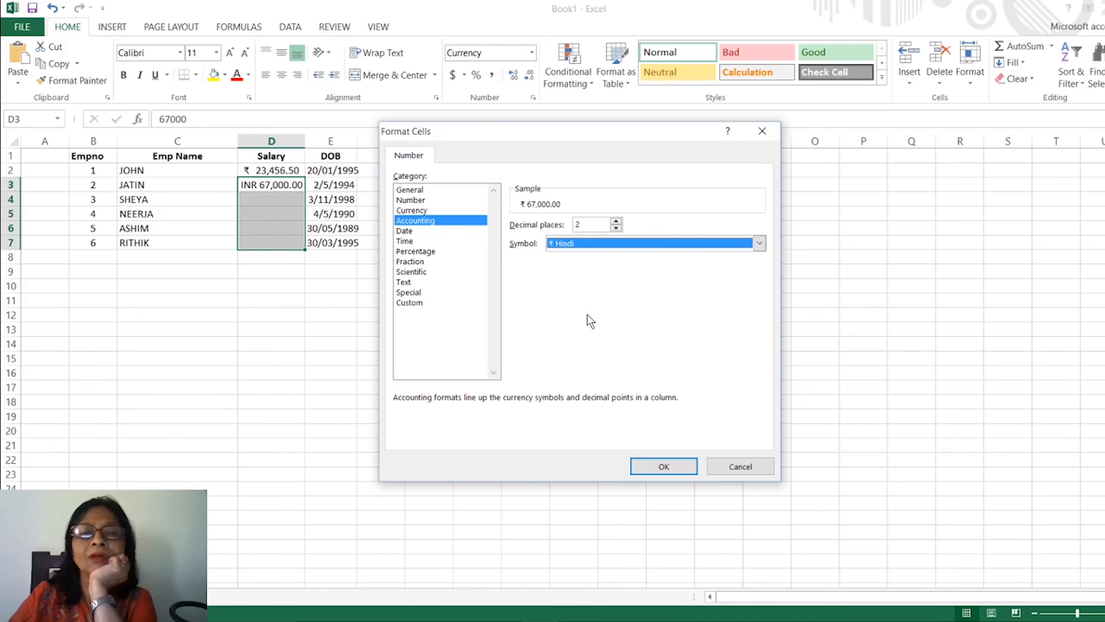
pyautogui.click(645, 465)
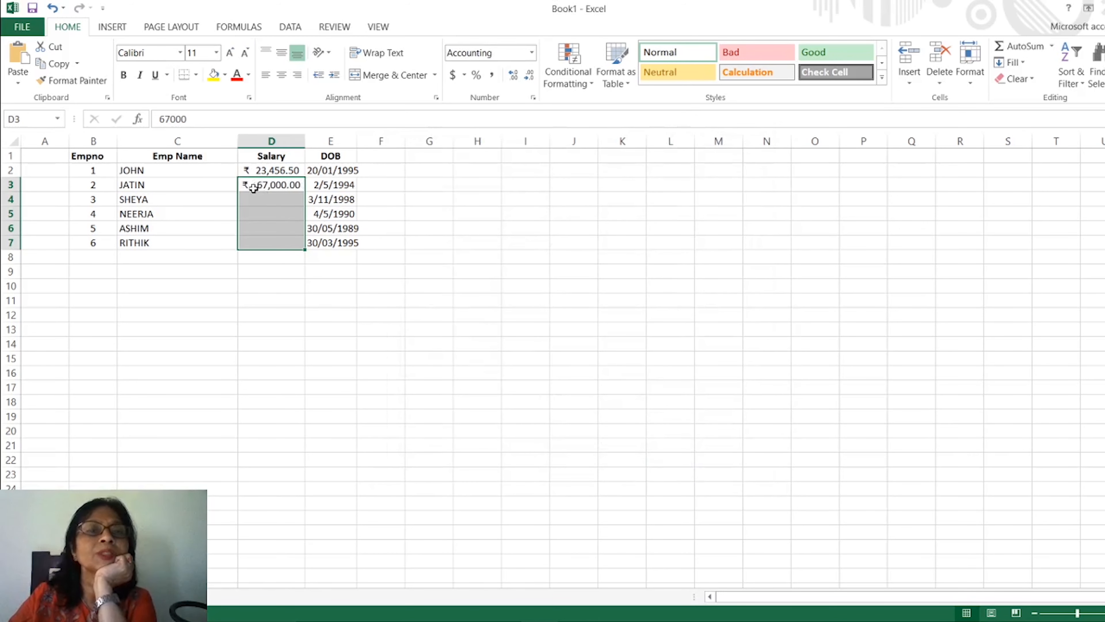
# Enter the salaries 78900.56, 54000.00, 39789.67 and 56890.89 in cells D4 through D7
pyautogui.click(252, 199)
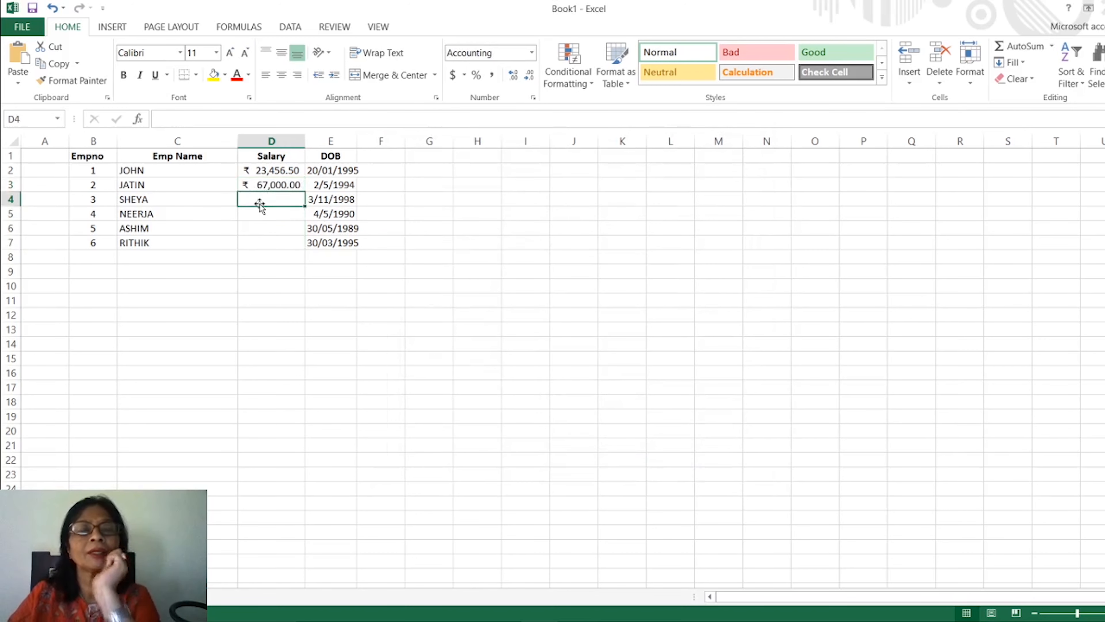
pyautogui.write('78900')
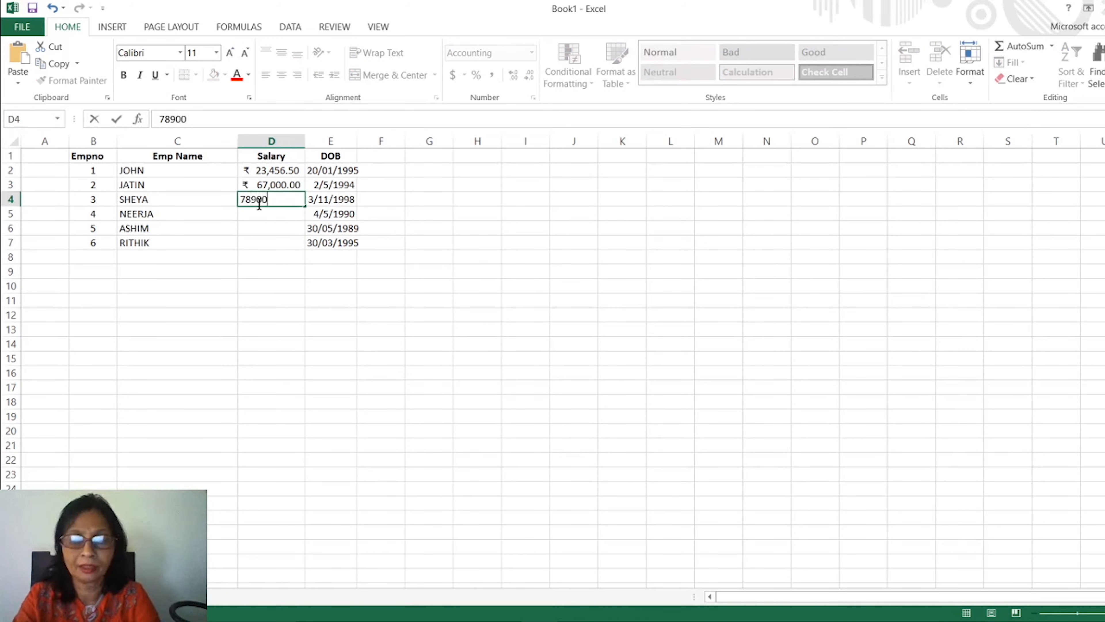
pyautogui.write('.56')
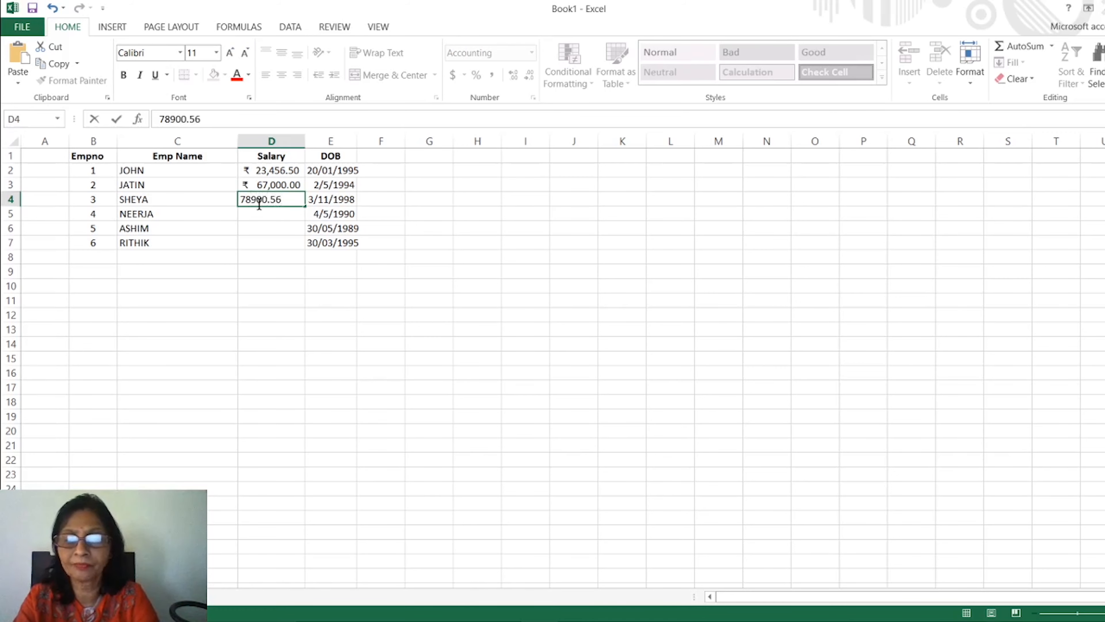
pyautogui.press('Return')
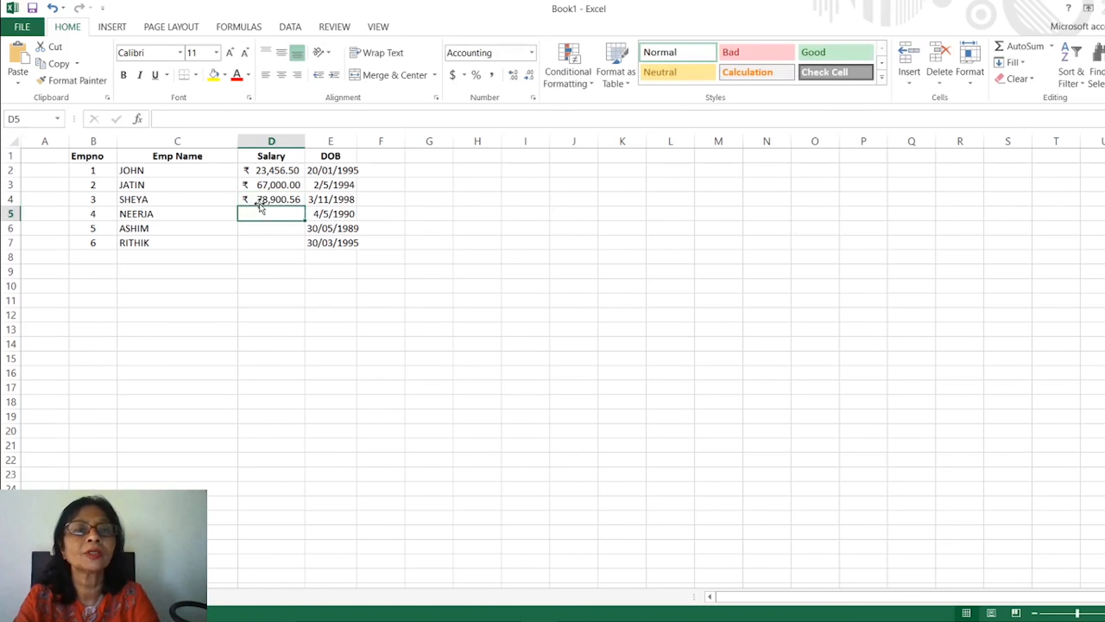
pyautogui.write('54000.00')
pyautogui.press('Return')
pyautogui.write('39,')
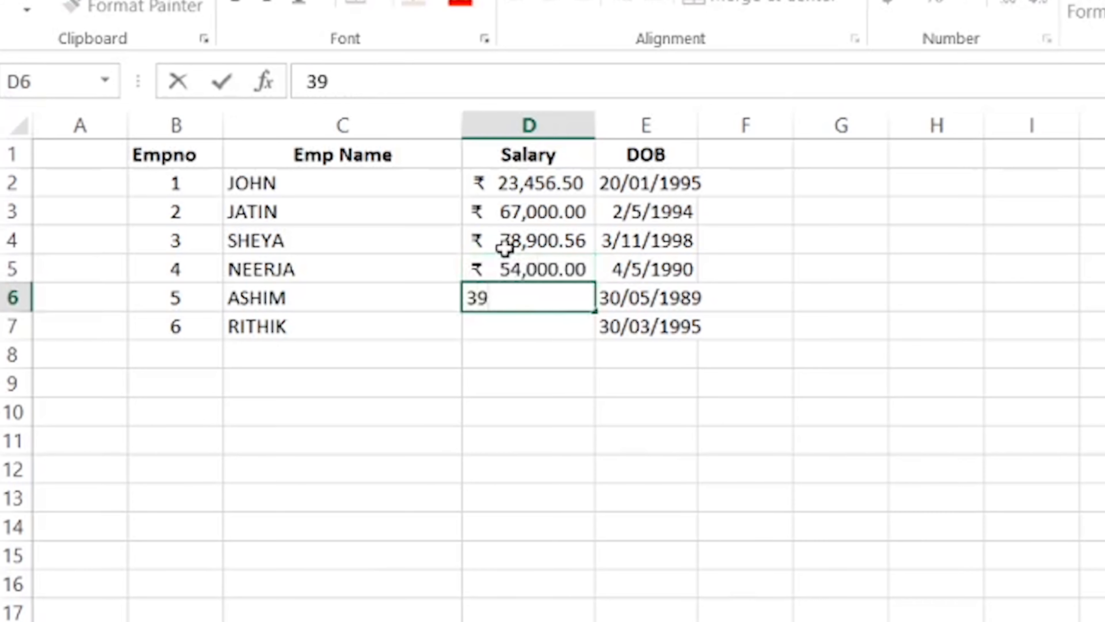
pyautogui.write('789.67')
pyautogui.hotkey('ctrl', 'Return')
pyautogui.press('Return')
pyautogui.write('56890.89')
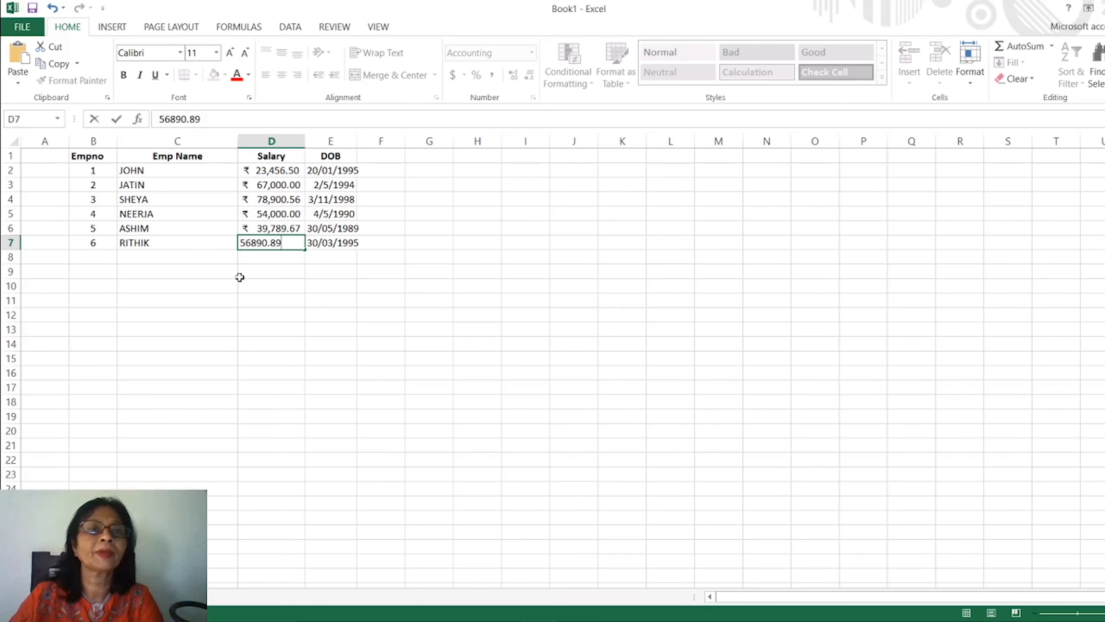
pyautogui.press('Return')
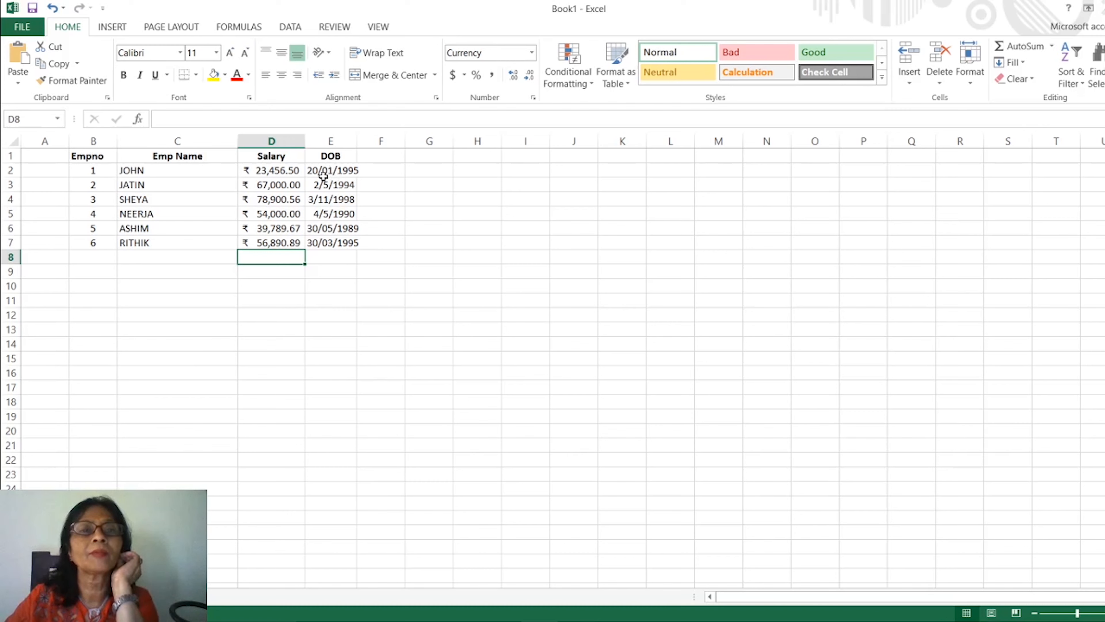
# Apply the Short Date number format to the first date of birth in E2
pyautogui.click(343, 170)
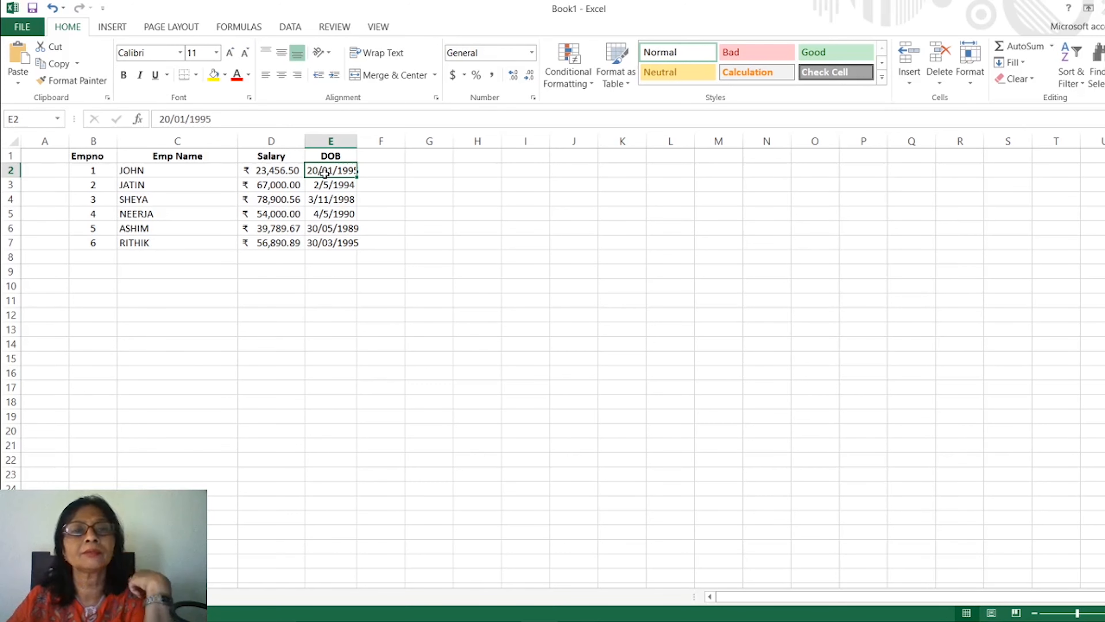
pyautogui.click(531, 53)
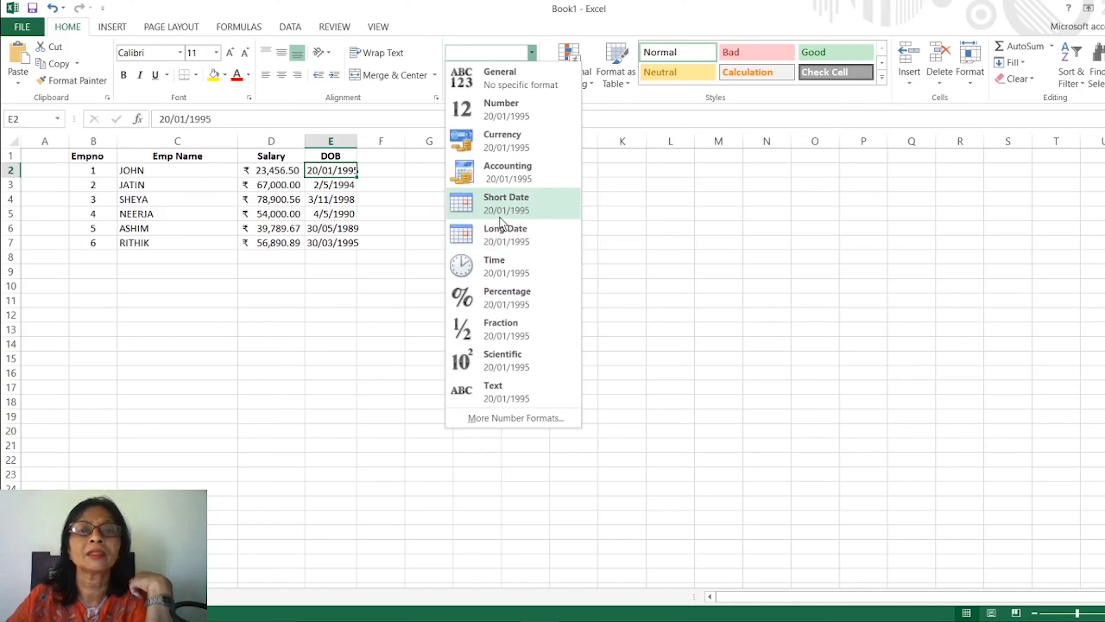
pyautogui.click(524, 208)
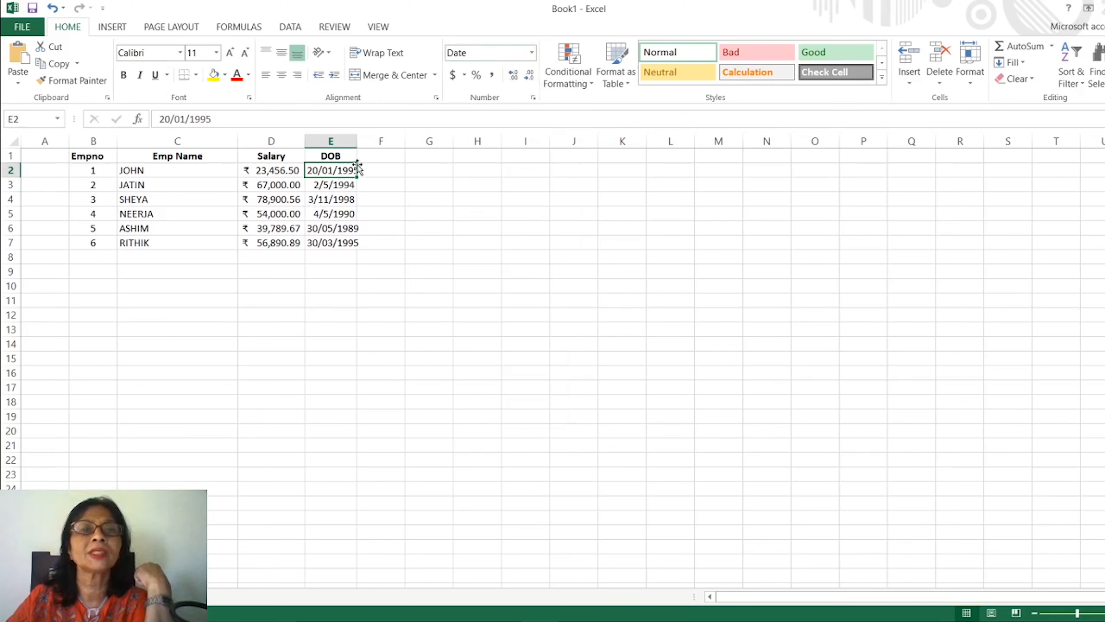
# Widen the DOB column slightly and apply the Short Date number format to the dates of birth in E2:E7
pyautogui.moveTo(357, 147); pyautogui.dragTo(363, 147)
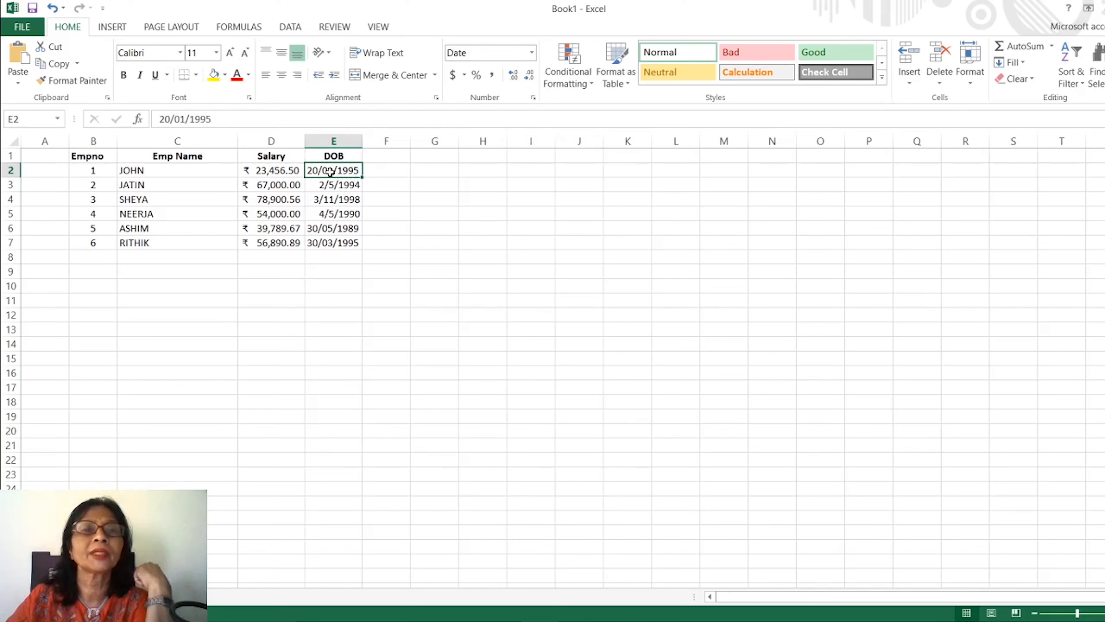
pyautogui.moveTo(331, 172); pyautogui.dragTo(324, 237)
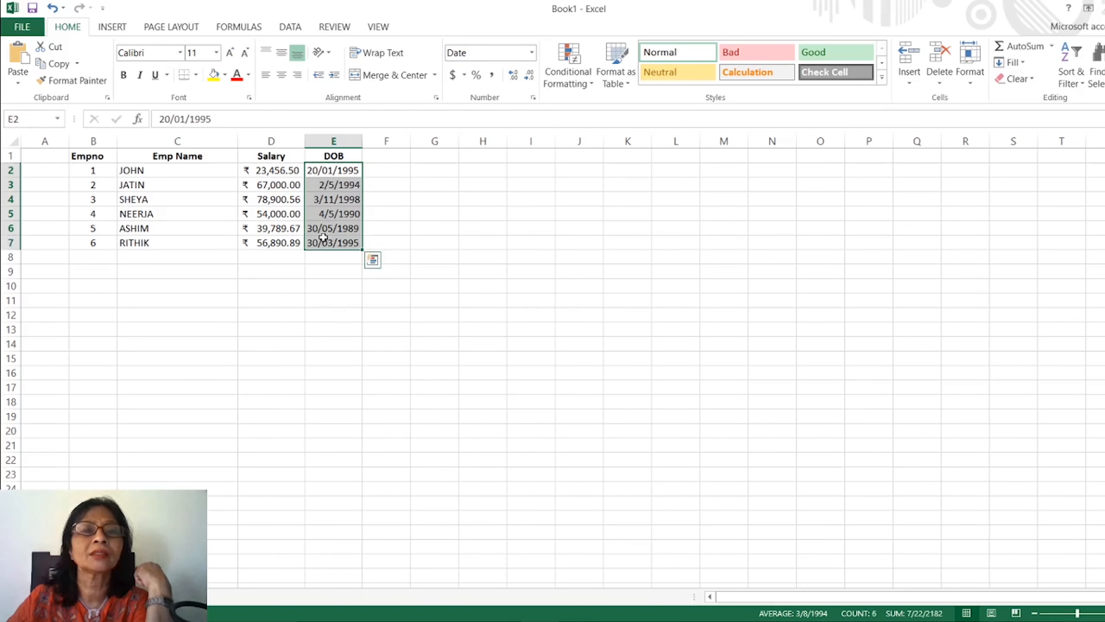
pyautogui.click(531, 53)
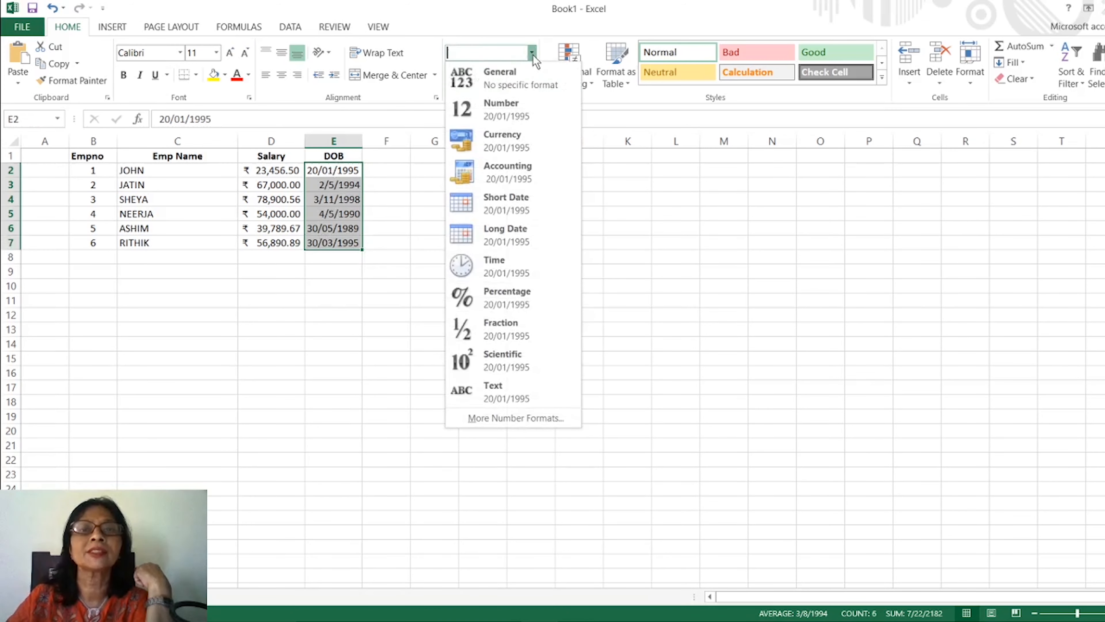
pyautogui.click(474, 208)
pyautogui.click(395, 244)
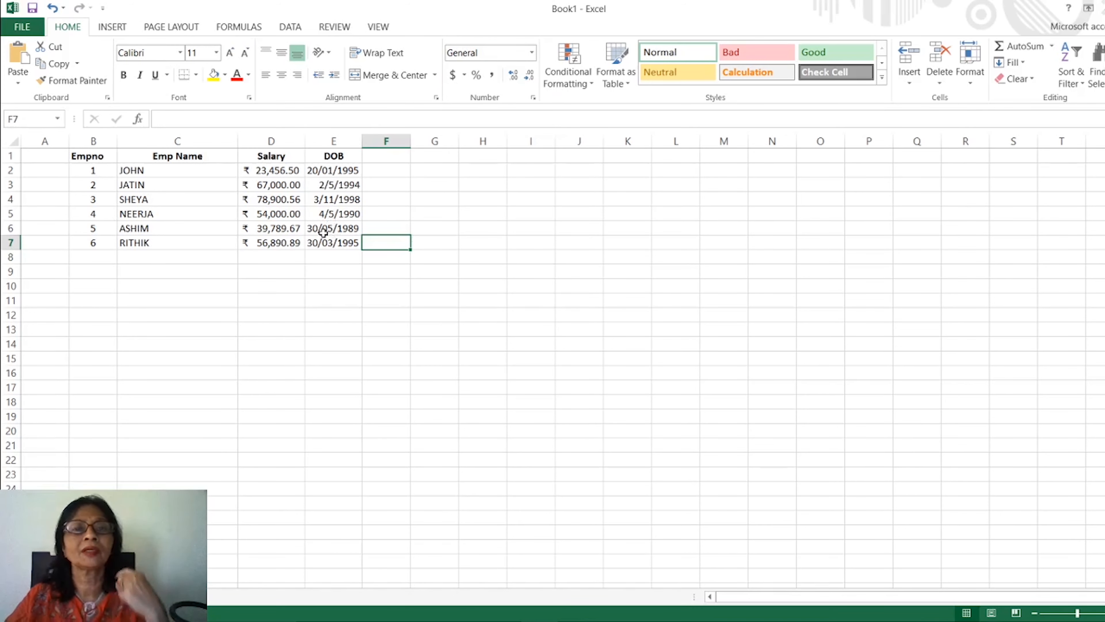
pyautogui.moveTo(314, 190); pyautogui.dragTo(333, 242)
pyautogui.click(531, 53)
pyautogui.click(485, 208)
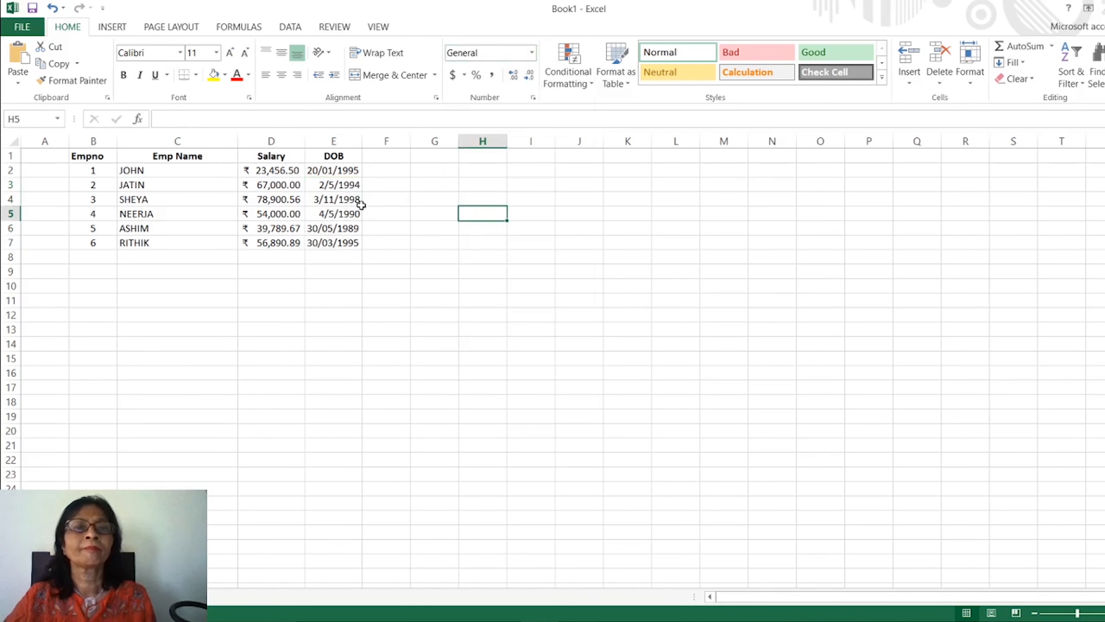
# Try to add a leading zero to the day in the date of birth in E5
pyautogui.click(316, 216)
pyautogui.click(162, 122)
pyautogui.press('Return')
pyautogui.press('Return')
pyautogui.press('Return')
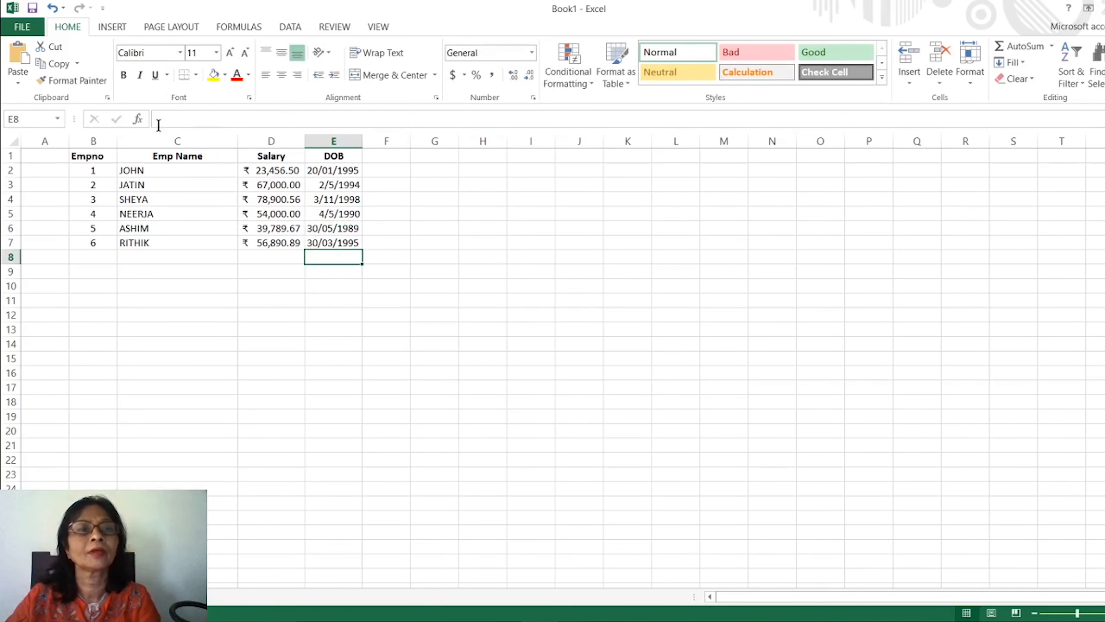
pyautogui.click(315, 216)
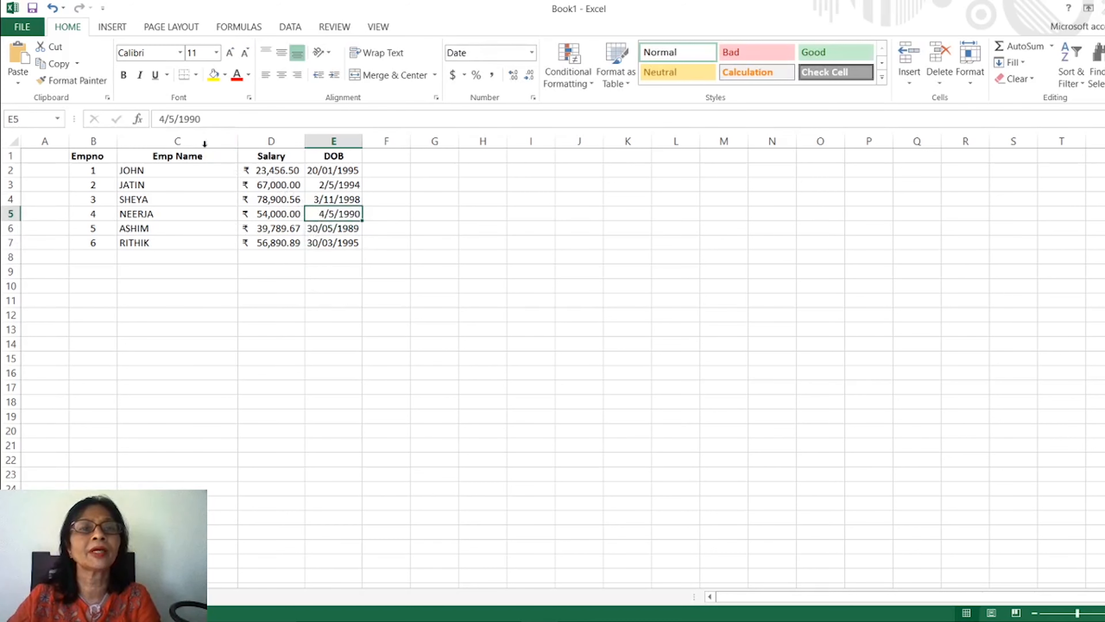
pyautogui.click(160, 119)
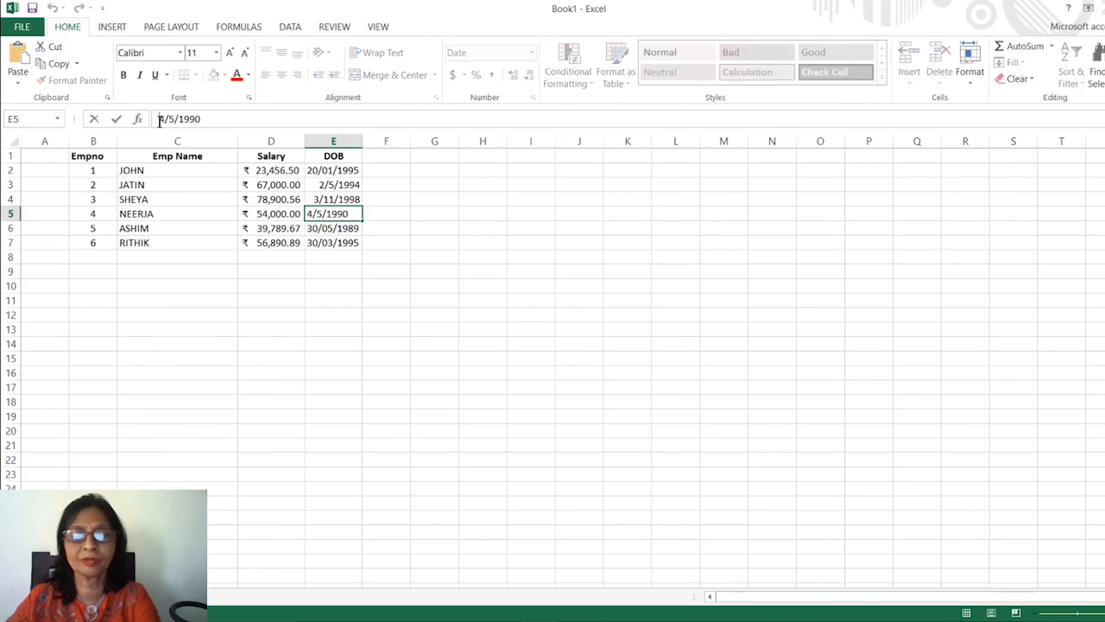
pyautogui.write('0')
pyautogui.click(333, 256)
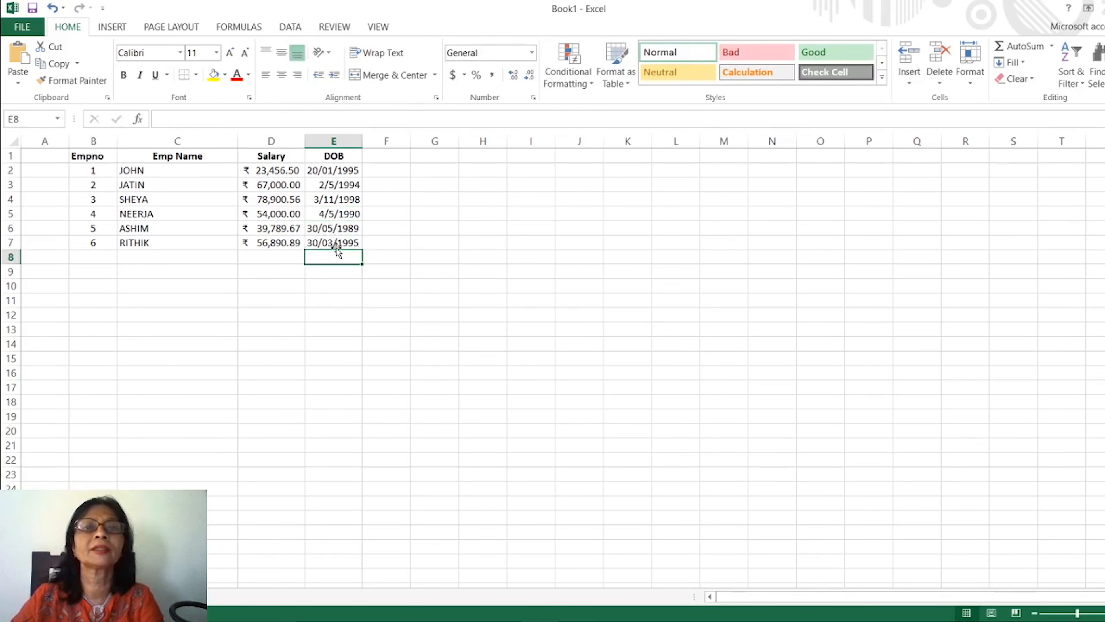
pyautogui.click(338, 228)
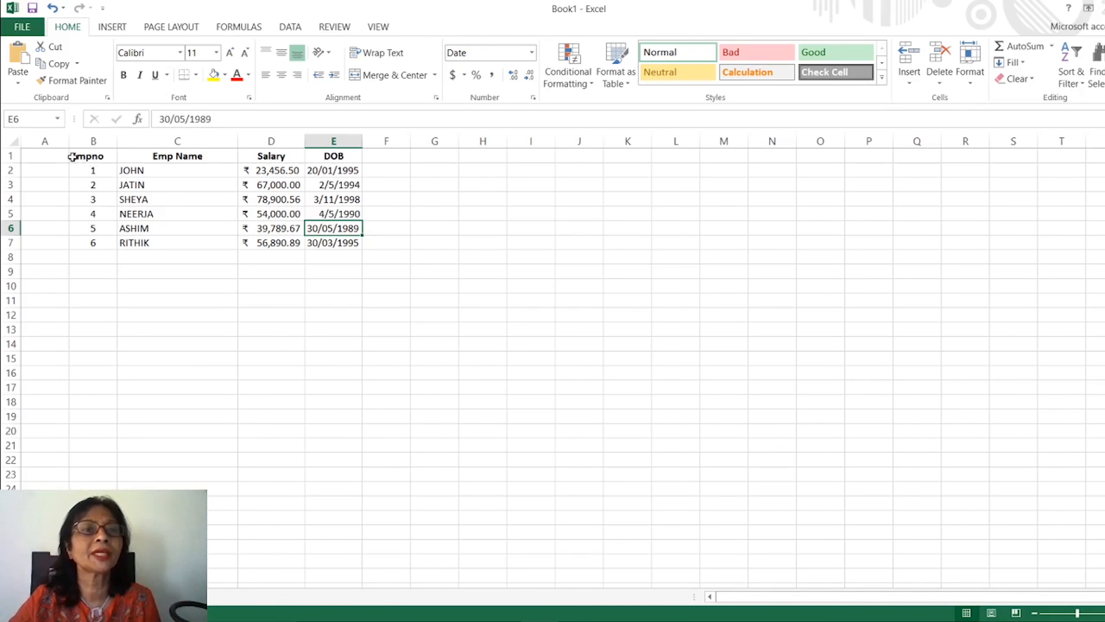
# Apply All Borders to the employee table in B1:E7
pyautogui.moveTo(72, 157); pyautogui.dragTo(335, 242)
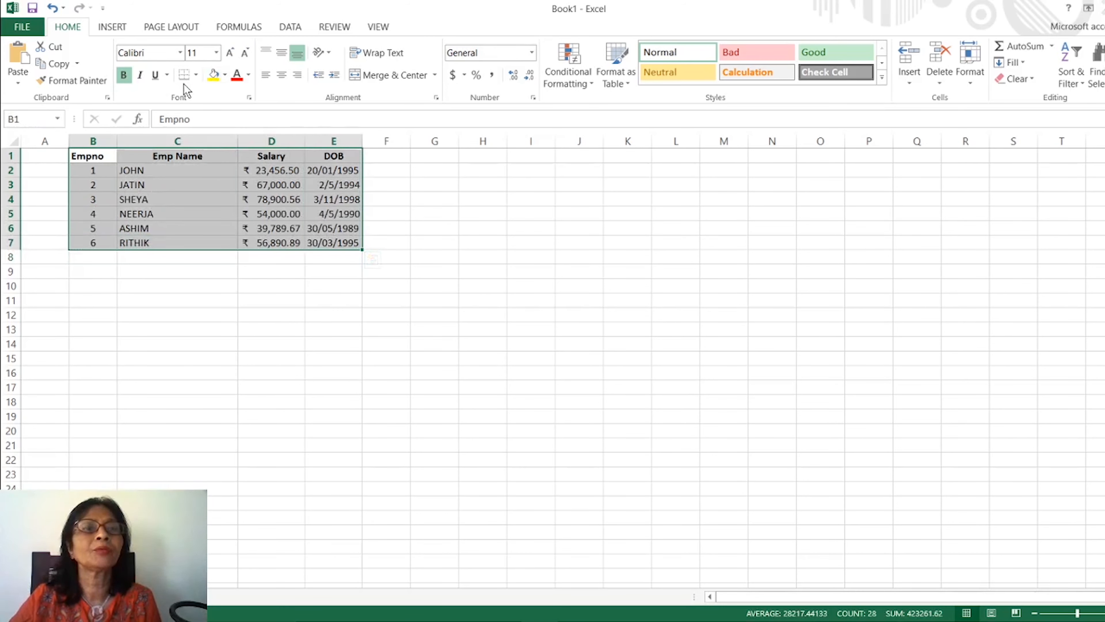
pyautogui.click(196, 76)
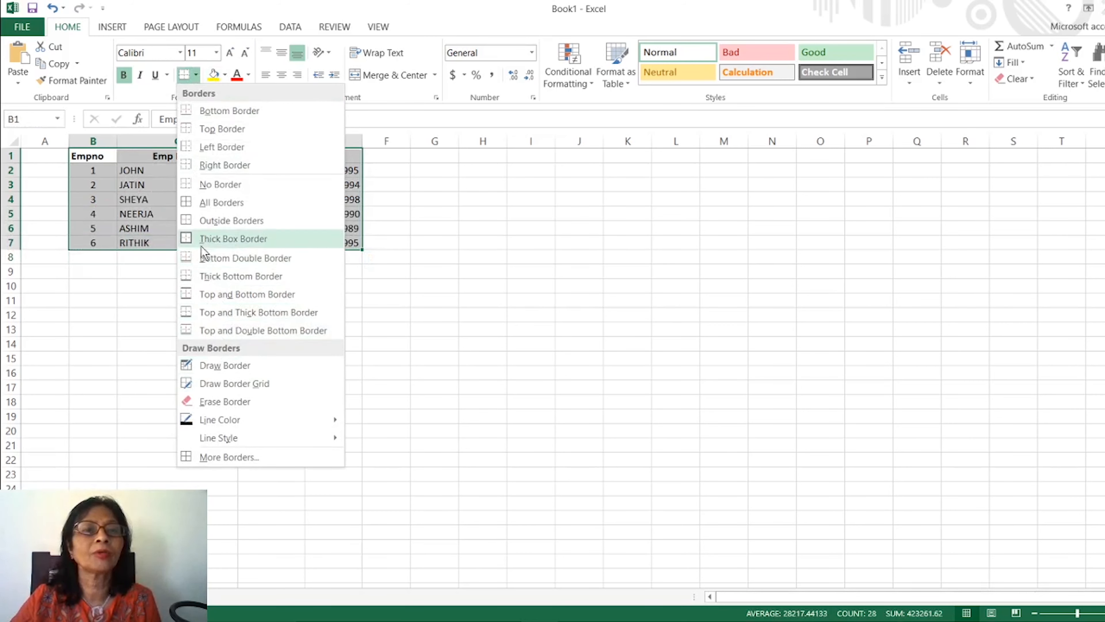
pyautogui.click(199, 206)
pyautogui.click(200, 300)
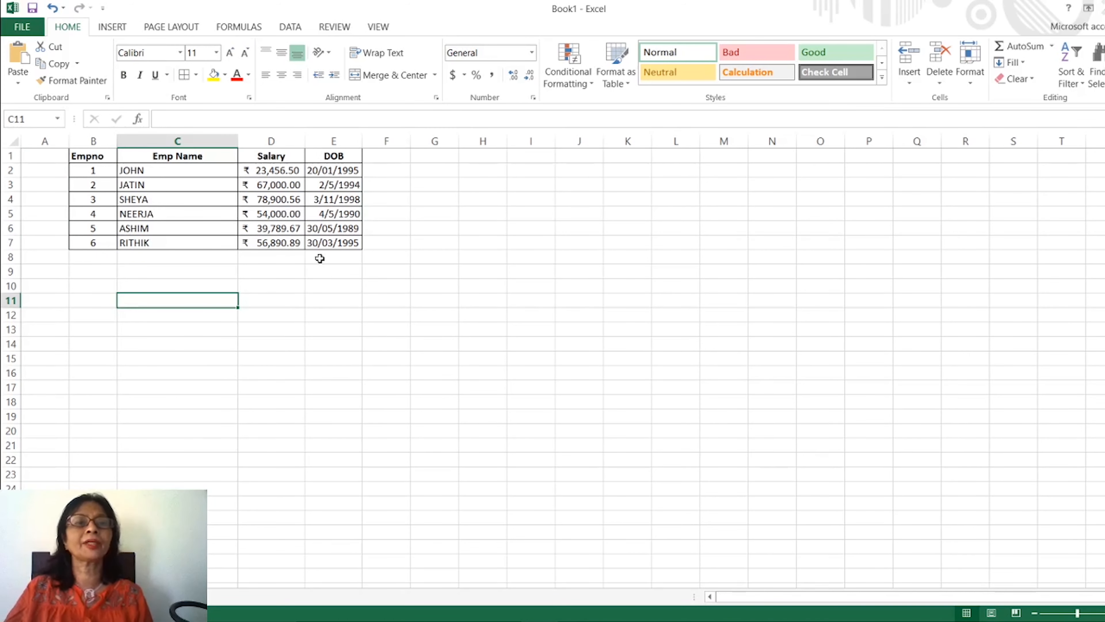
# Copy the bordered employee table B1:E7 and paste it with its upper-left cell at I6
pyautogui.moveTo(75, 161); pyautogui.dragTo(320, 240)
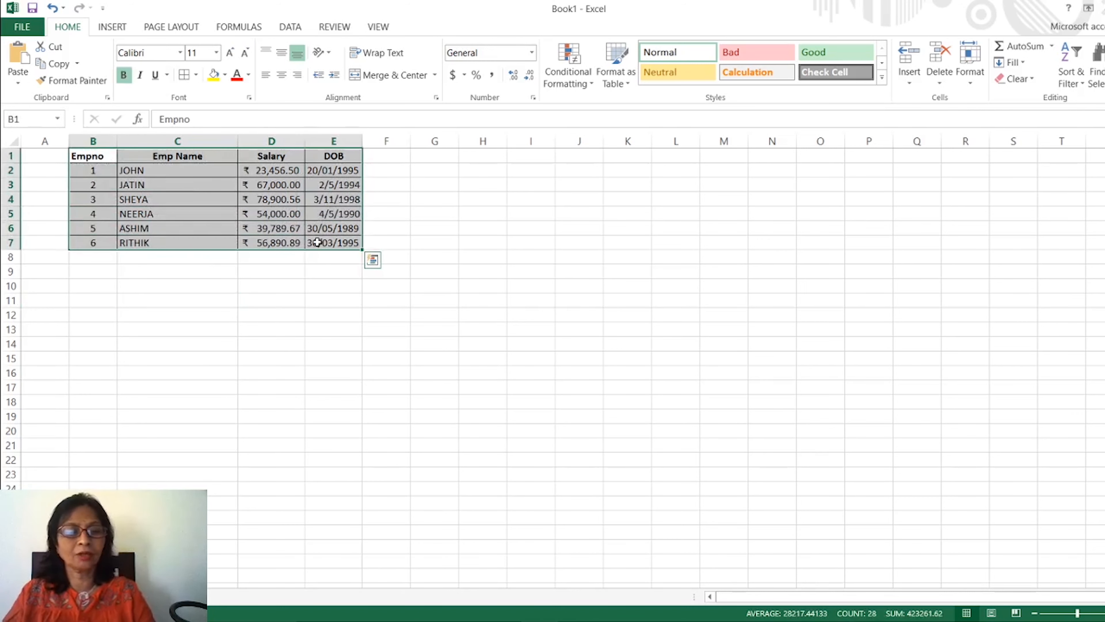
pyautogui.hotkey('ctrl', 'c')
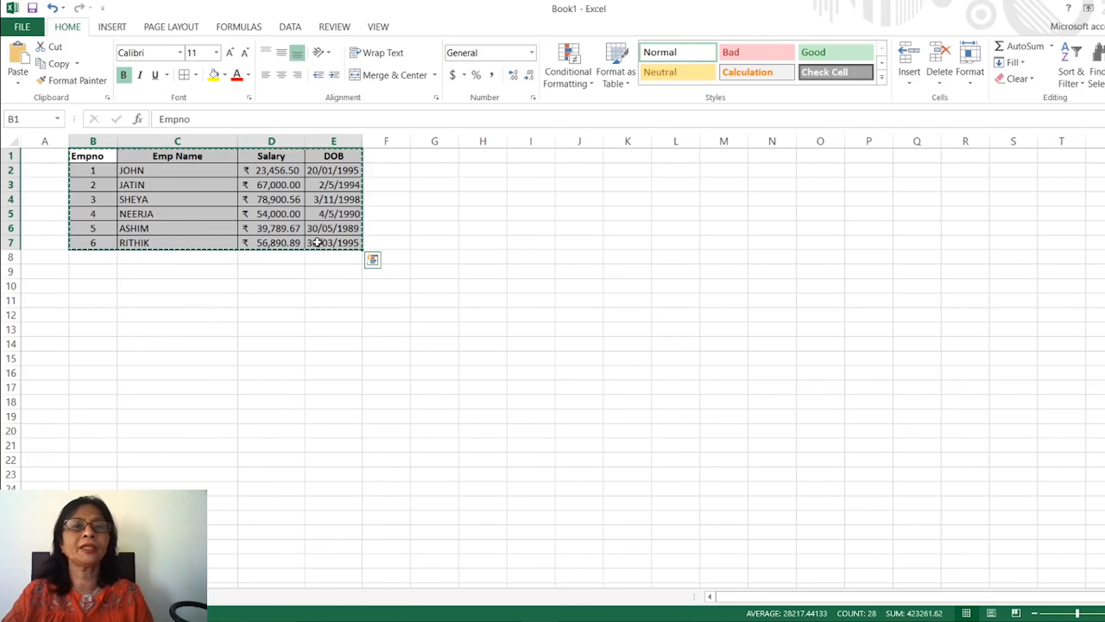
pyautogui.click(483, 231)
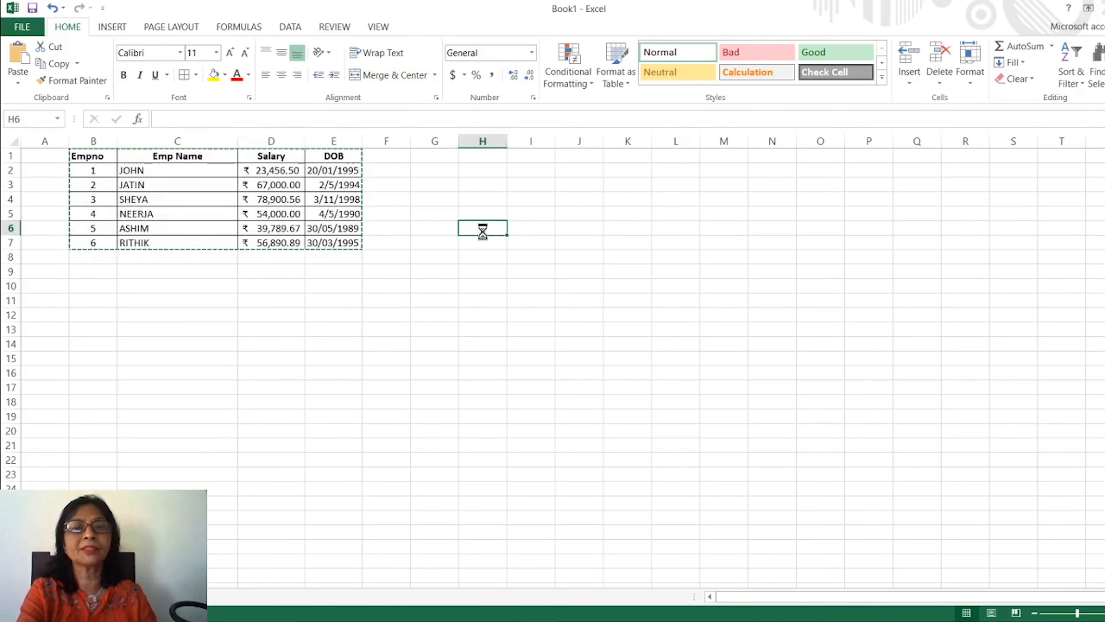
pyautogui.hotkey('ctrl', 'v')
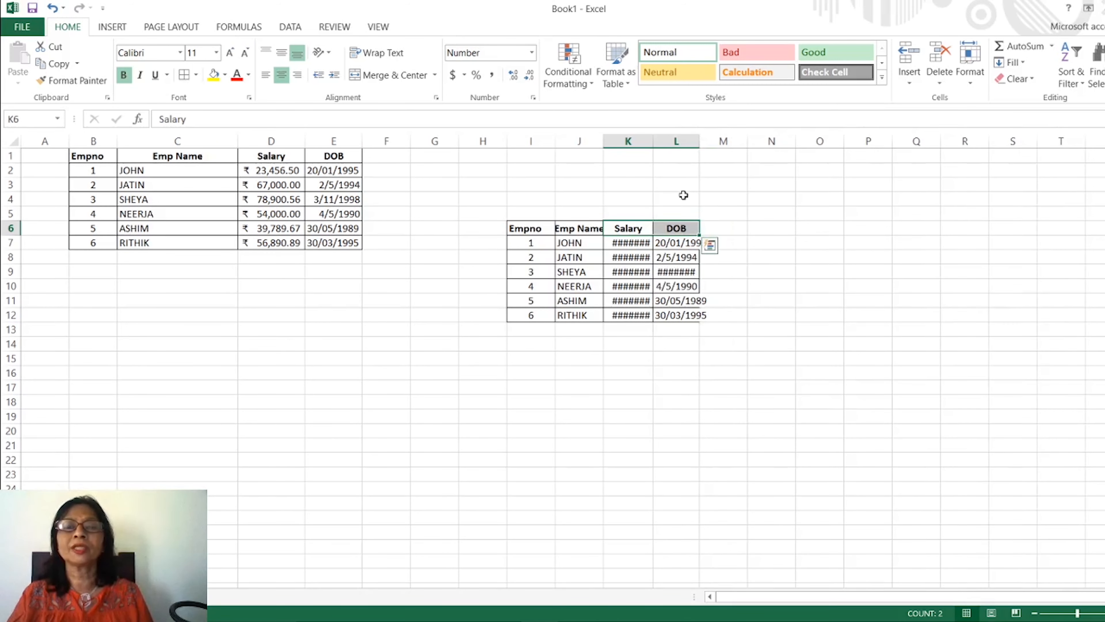
# Widen columns K and L so the salaries and dates of birth in the pasted table fit
pyautogui.moveTo(652, 146); pyautogui.dragTo(687, 153)
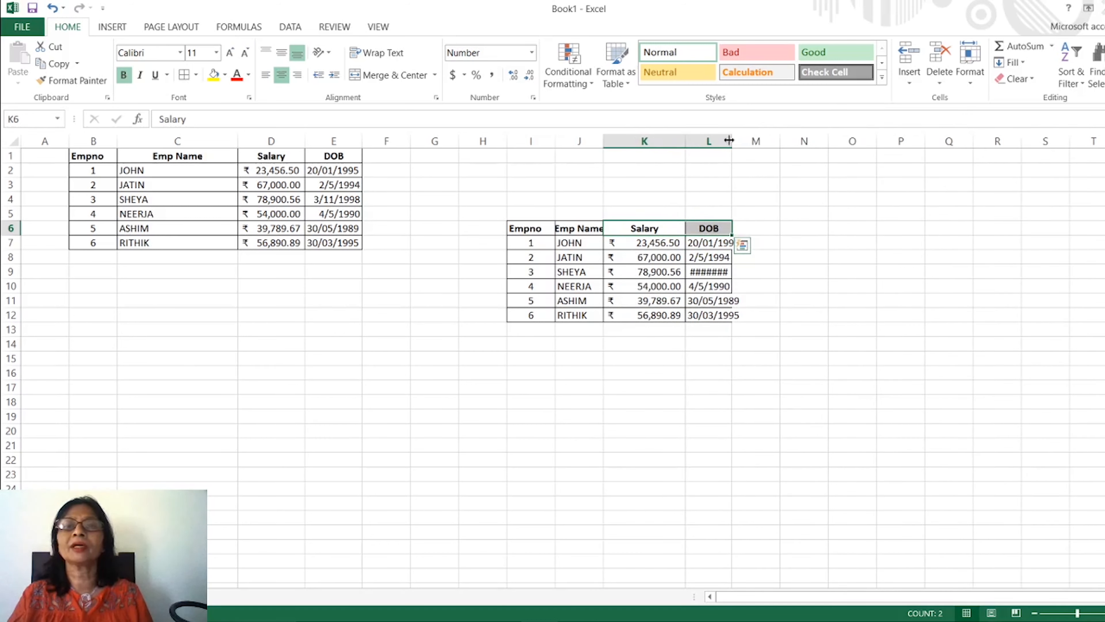
pyautogui.moveTo(728, 139); pyautogui.dragTo(771, 152)
pyautogui.click(731, 242)
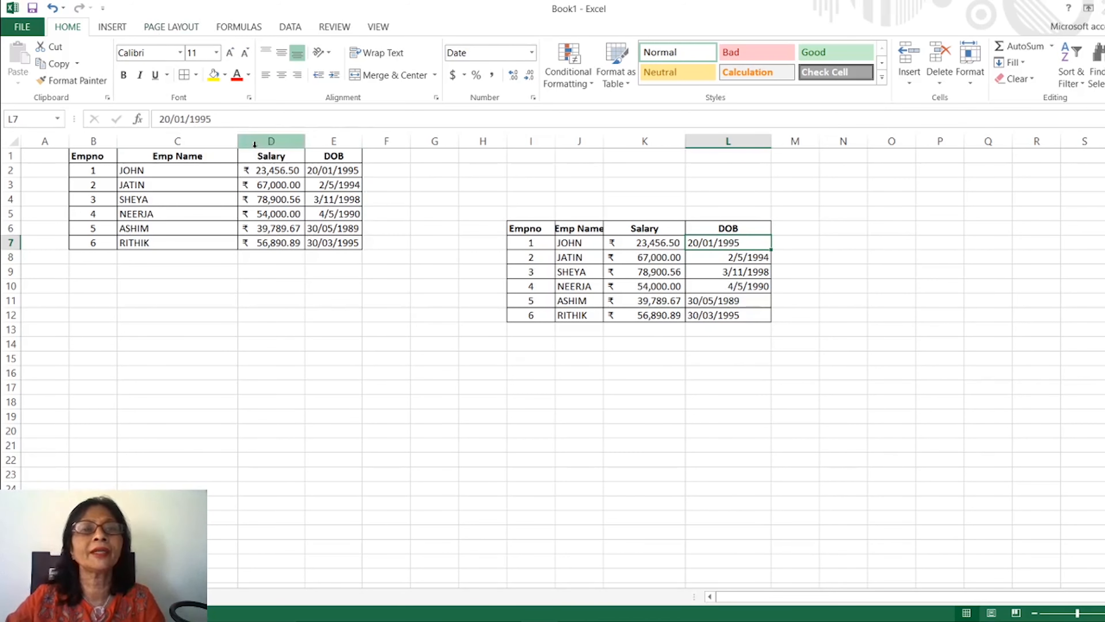
# Change the salary header in D1 of the original table to Basic Salary
pyautogui.click(254, 159)
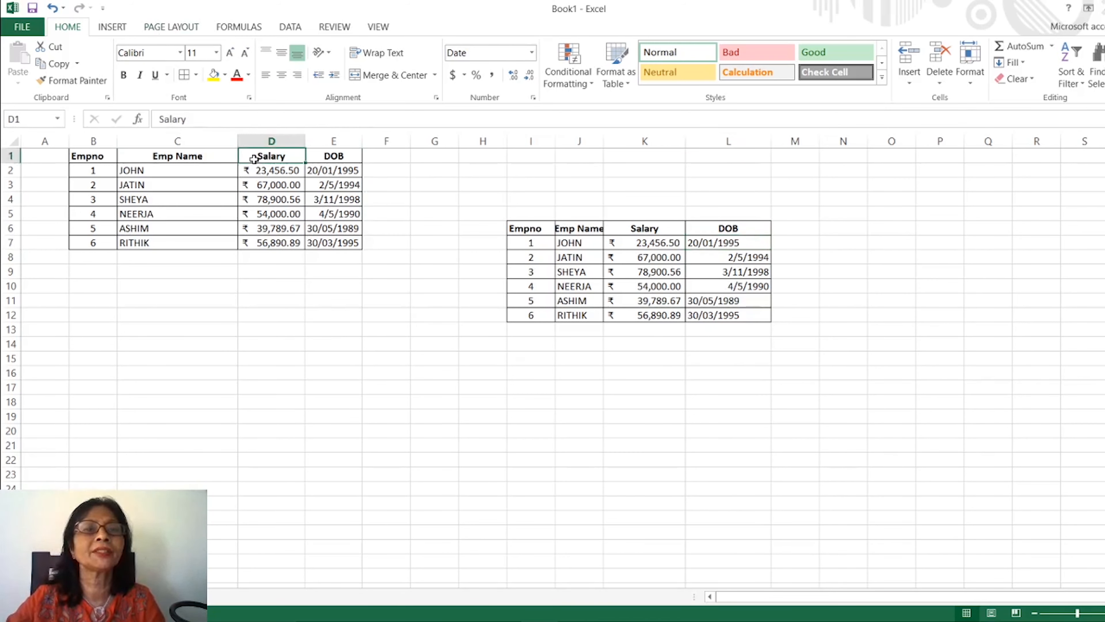
pyautogui.click(161, 124)
pyautogui.write('Basic')
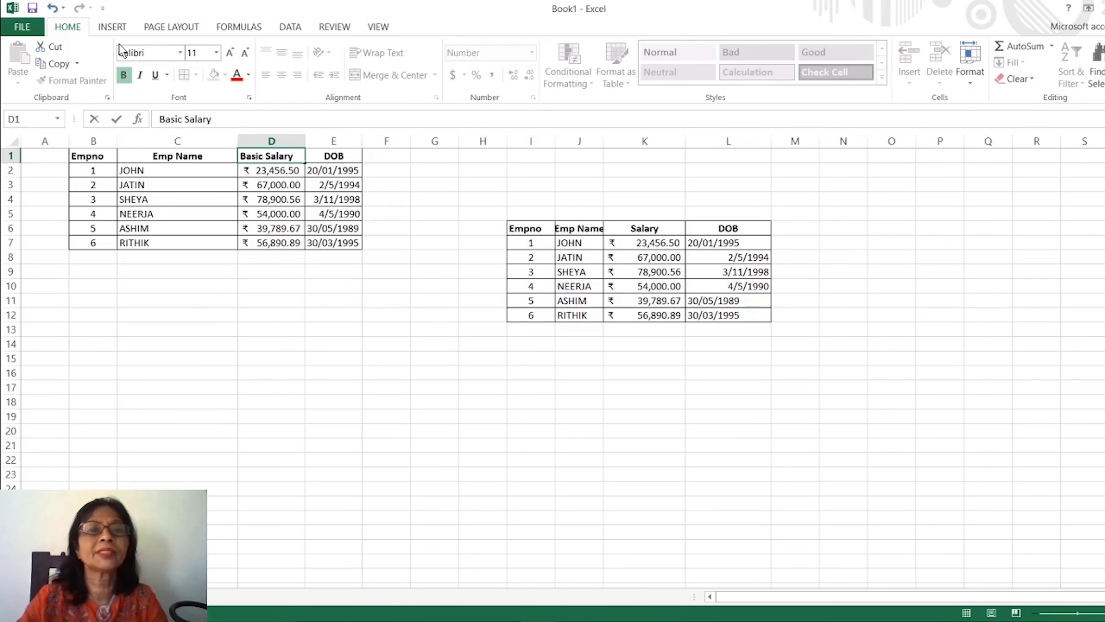
# Add an Incentive header in F1 and enter 10000 as the first employee's incentive in F2
pyautogui.click(372, 158)
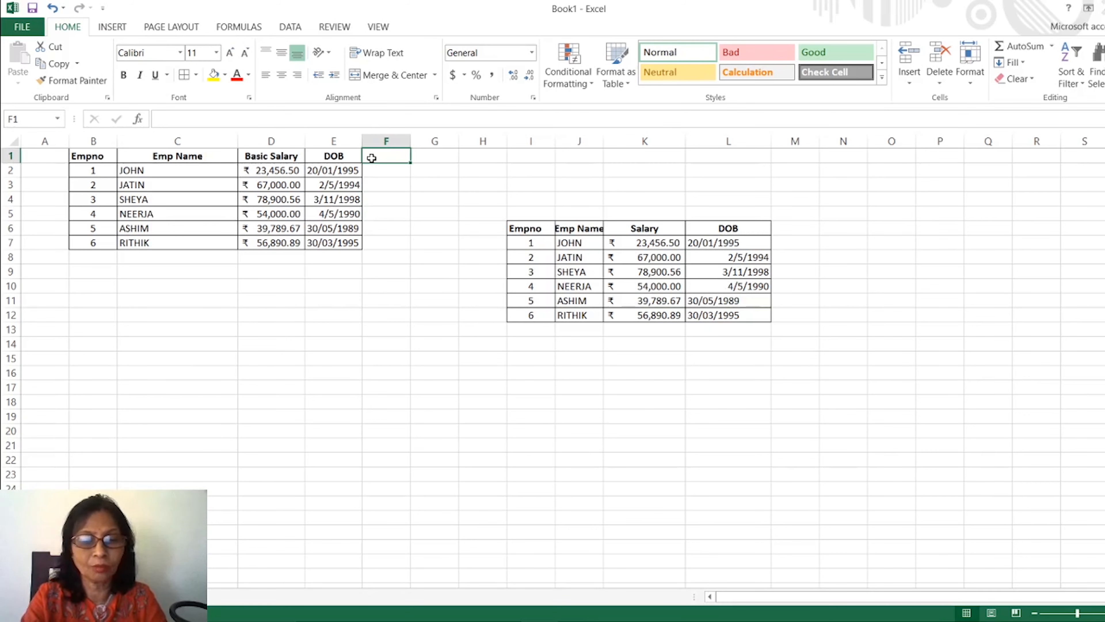
pyautogui.write('Incenti')
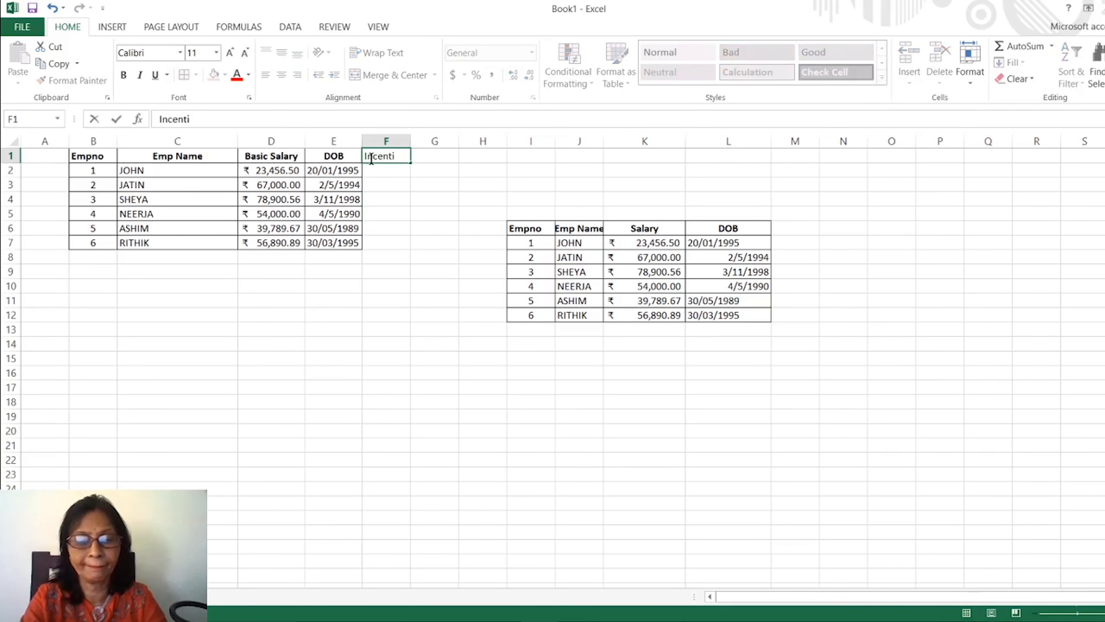
pyautogui.write('ve')
pyautogui.click(367, 174)
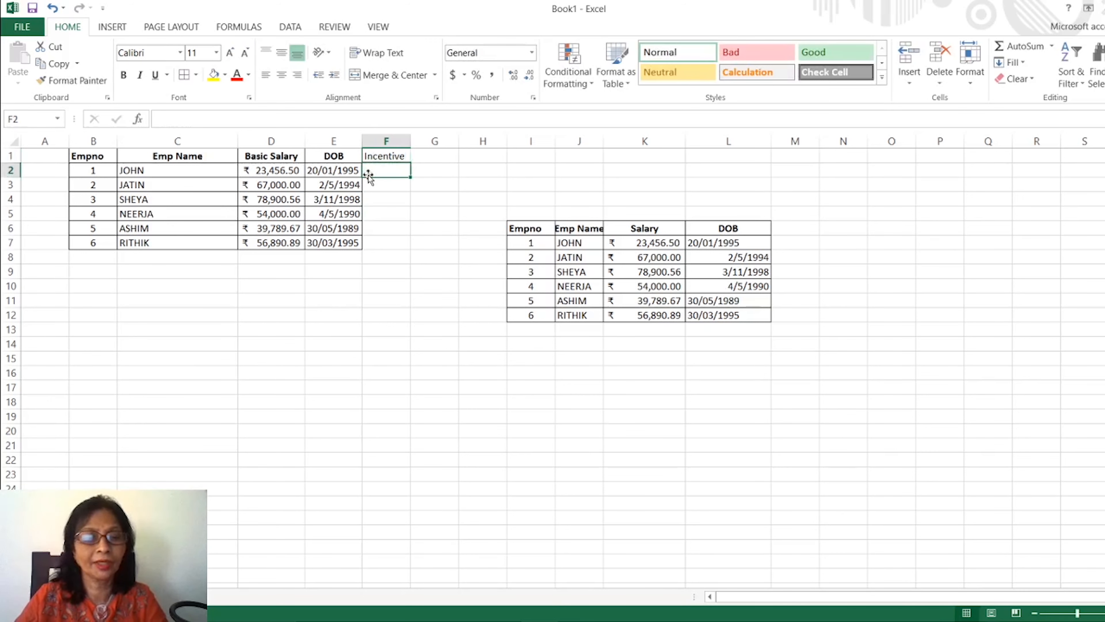
pyautogui.write('1')
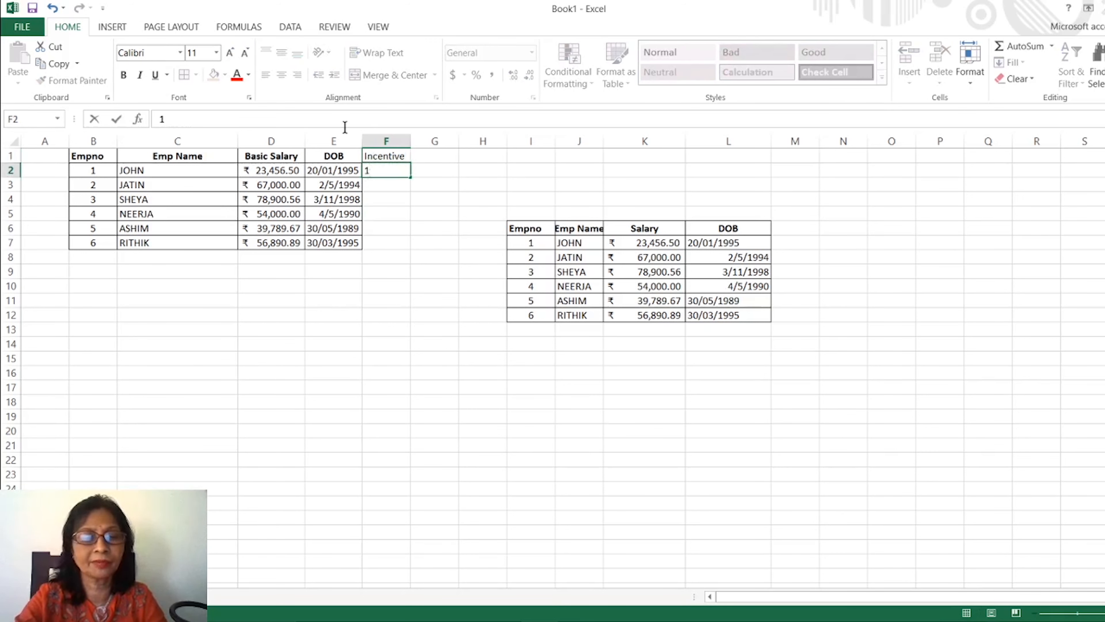
pyautogui.write('000')
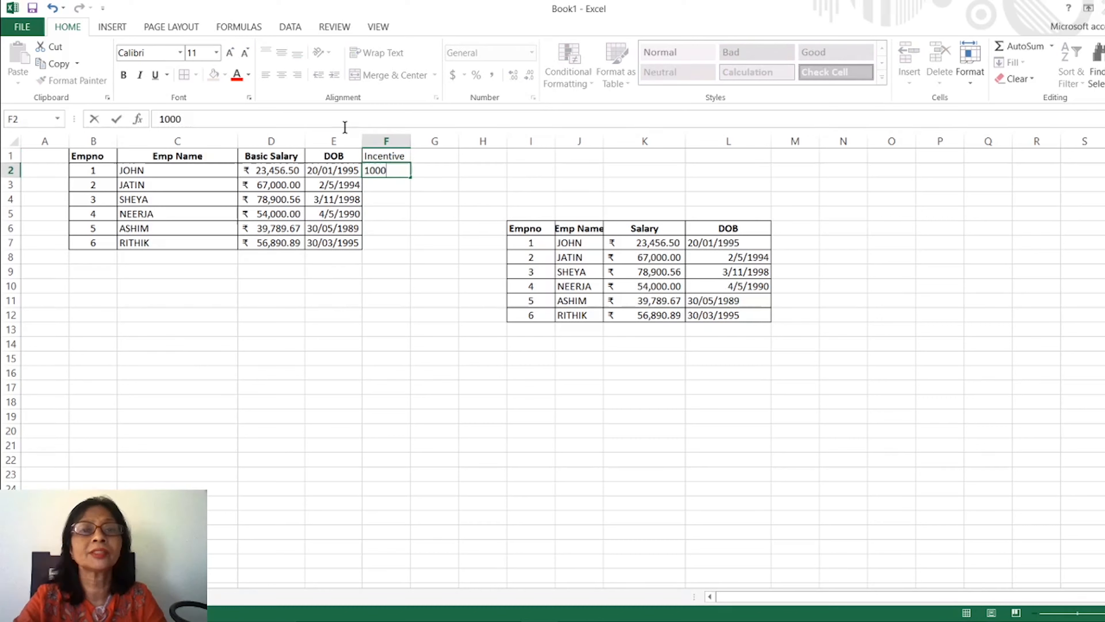
pyautogui.write('0')
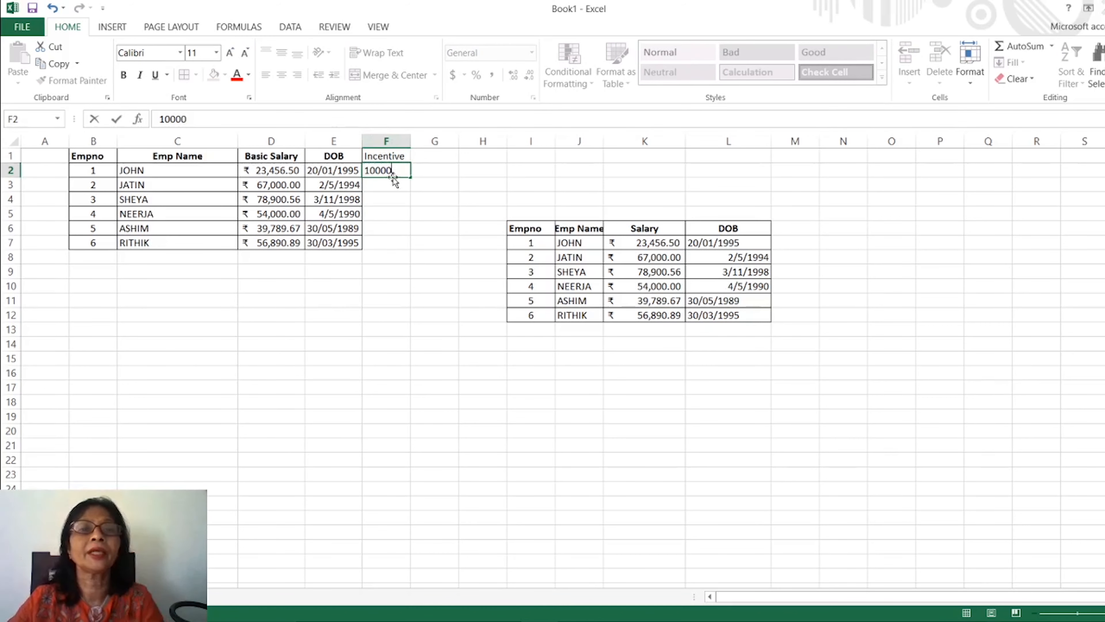
pyautogui.hotkey('ctrl', 'Return')
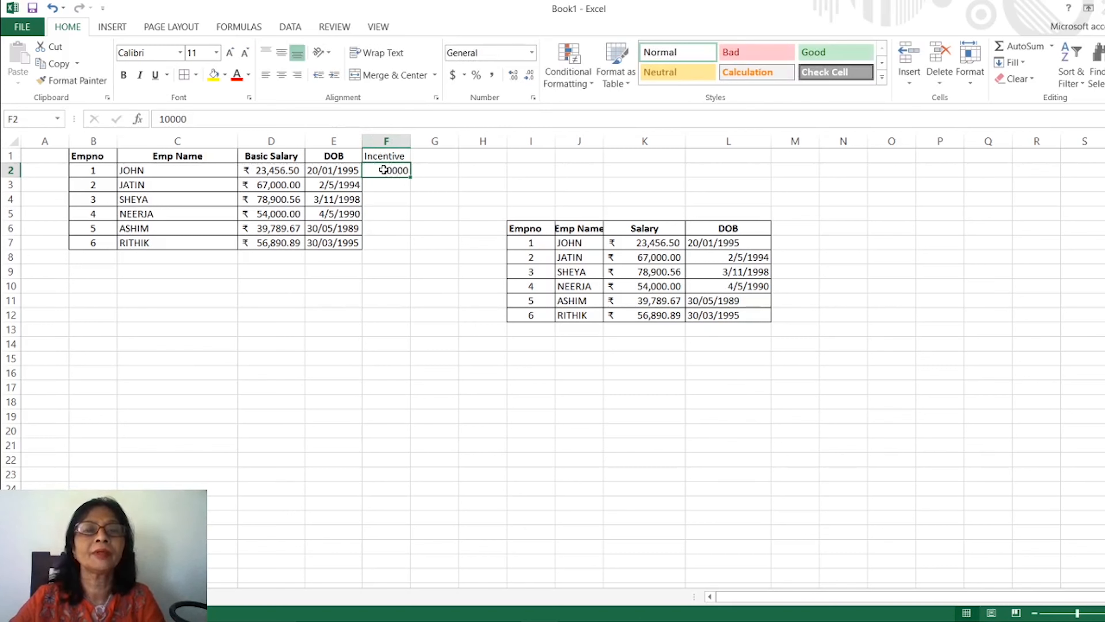
# Copy the incentive amount from F2 into cells F3:F7
pyautogui.rightClick(383, 169)
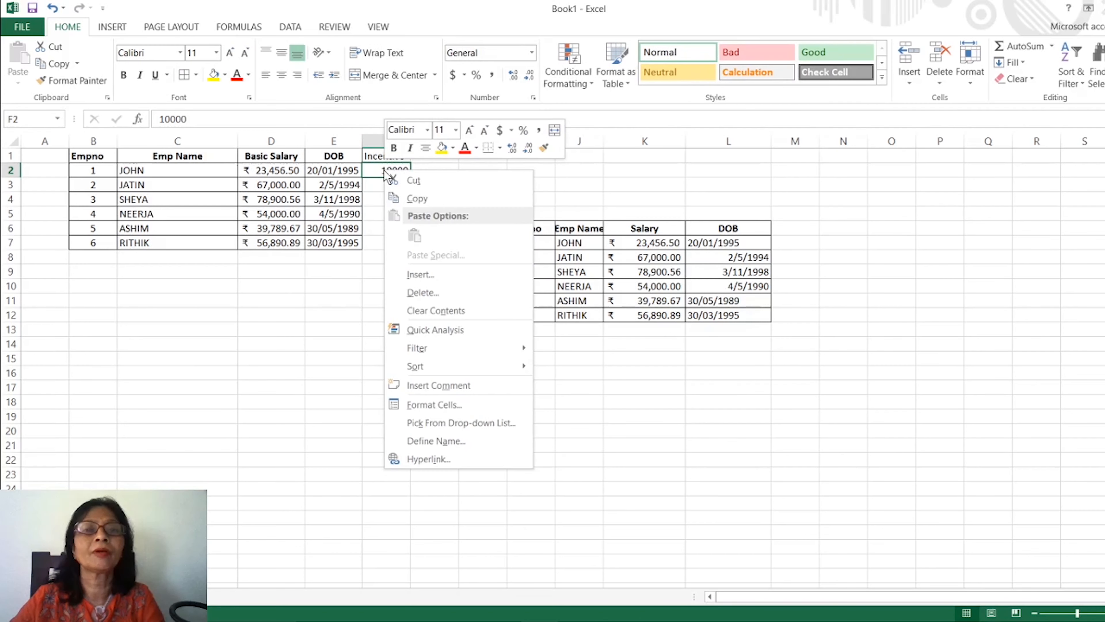
pyautogui.click(417, 198)
pyautogui.moveTo(385, 183); pyautogui.dragTo(383, 239)
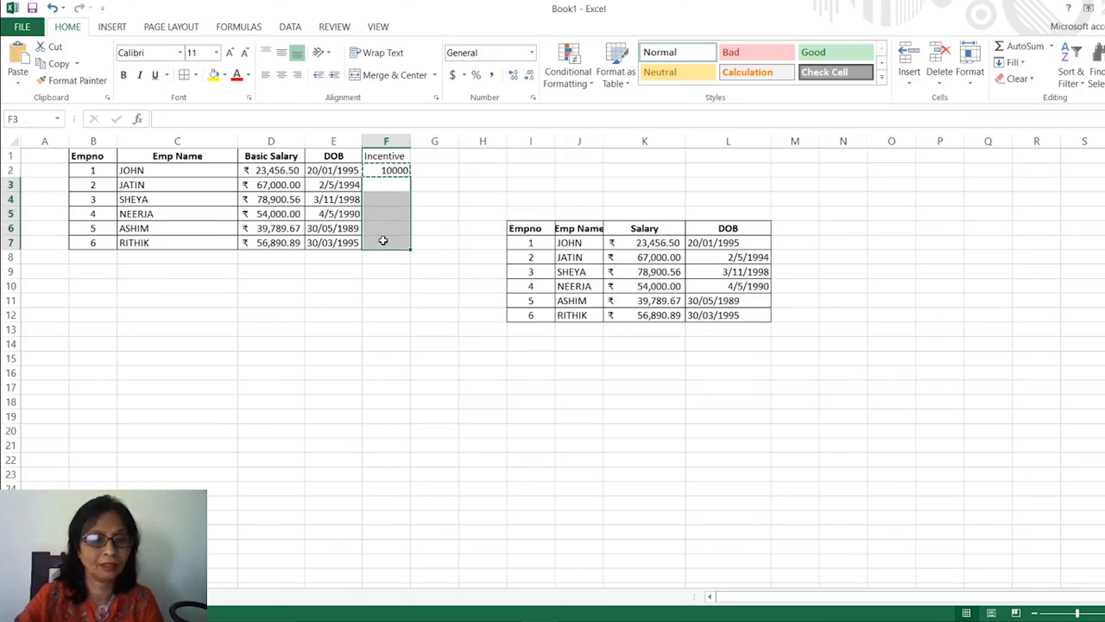
pyautogui.hotkey('ctrl', 'v')
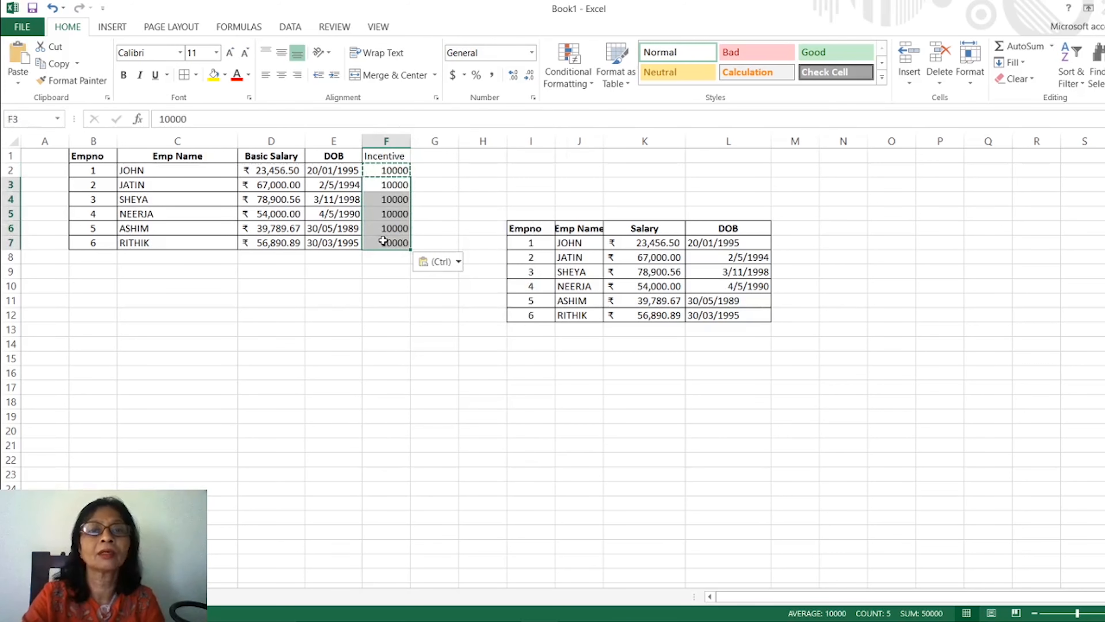
pyautogui.click(403, 281)
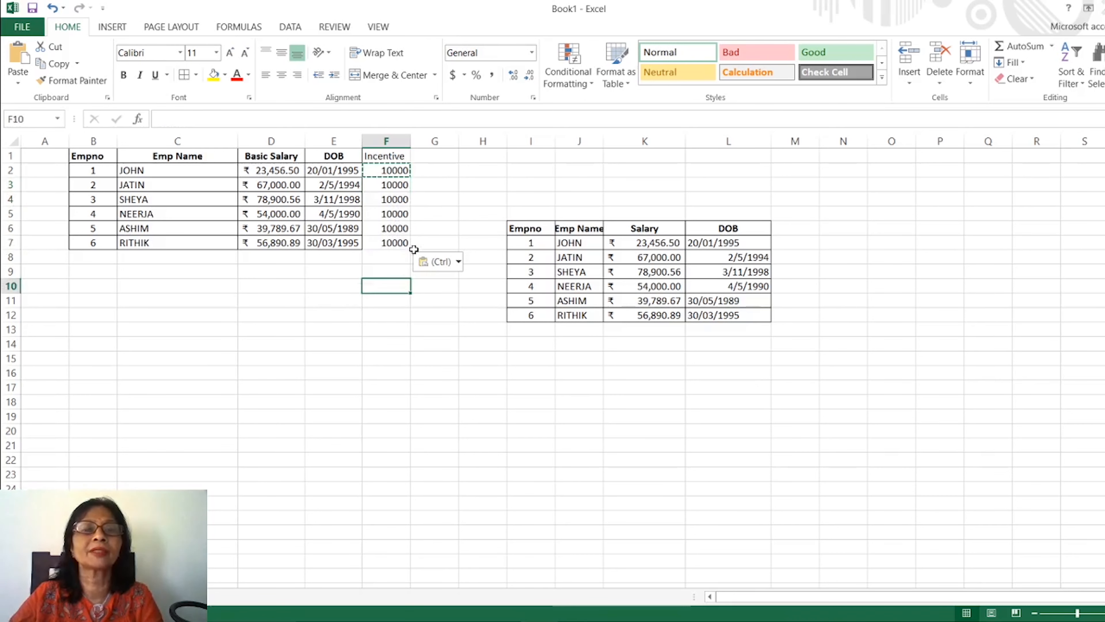
# Apply All Borders to the extended table in B1:F7, including the new Incentive column
pyautogui.moveTo(78, 157); pyautogui.dragTo(387, 237)
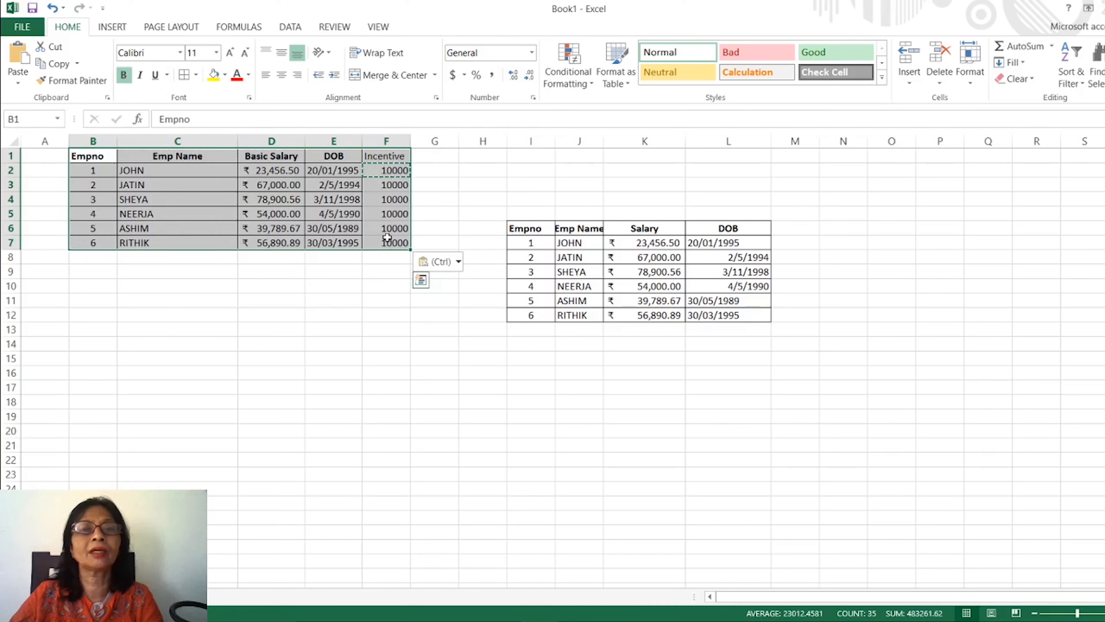
pyautogui.click(196, 75)
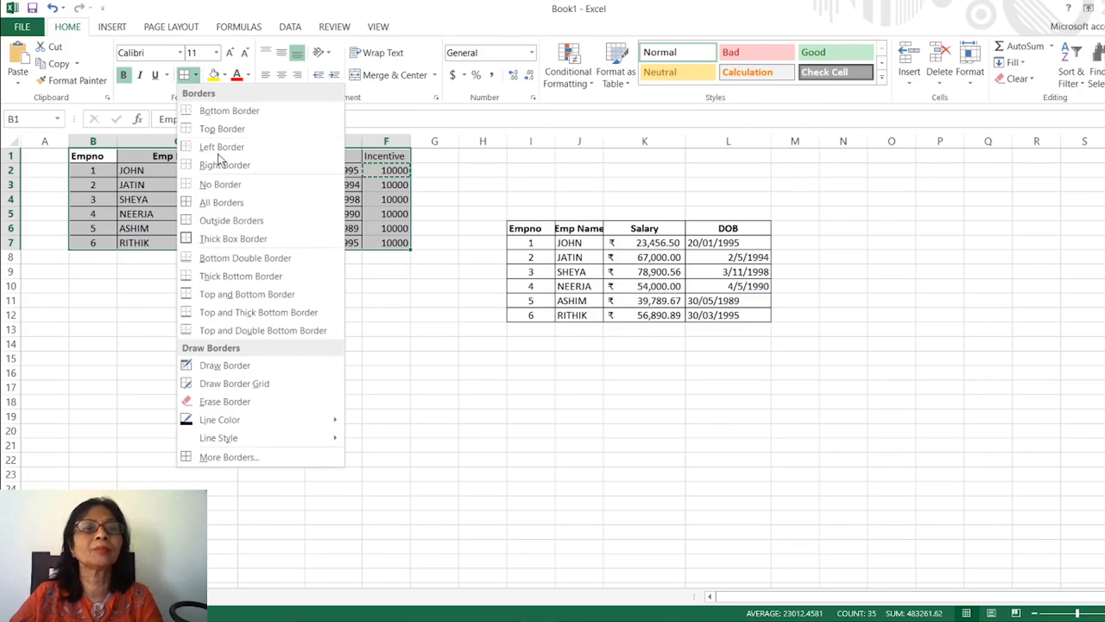
pyautogui.click(236, 202)
pyautogui.click(401, 285)
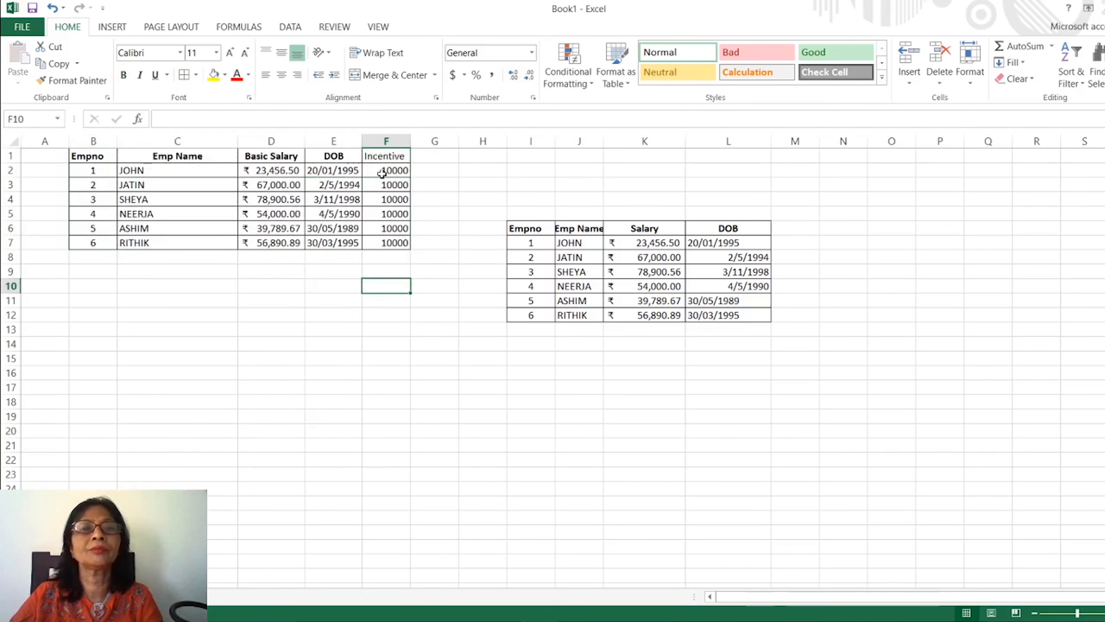
# Make the Incentive header in F1 bold and enter a Net Salary header in G1
pyautogui.click(373, 158)
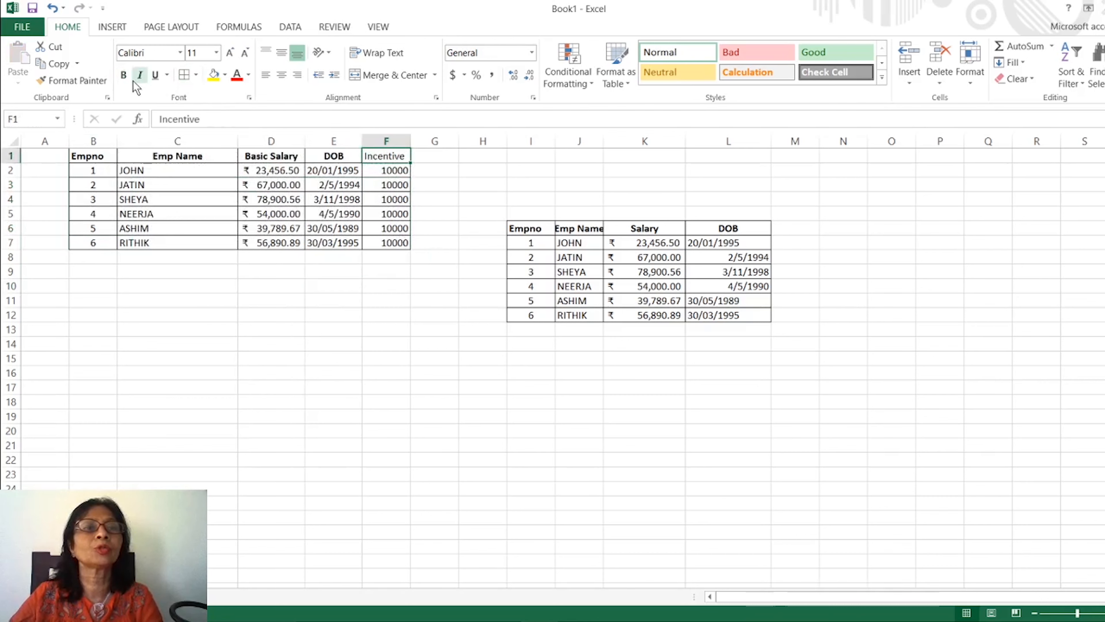
pyautogui.click(124, 77)
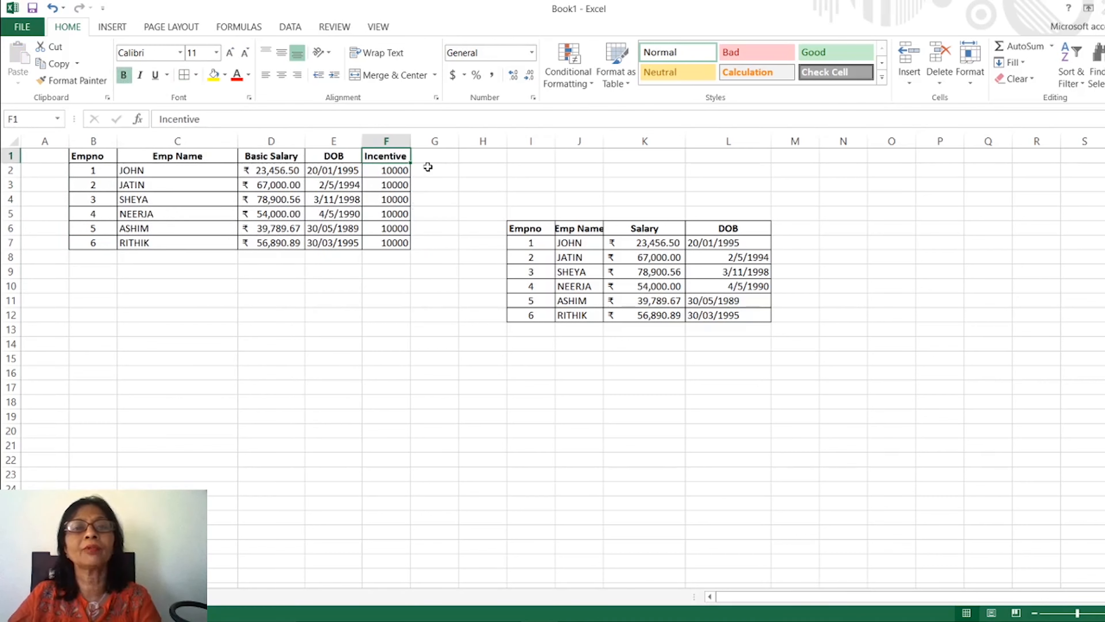
pyautogui.click(429, 158)
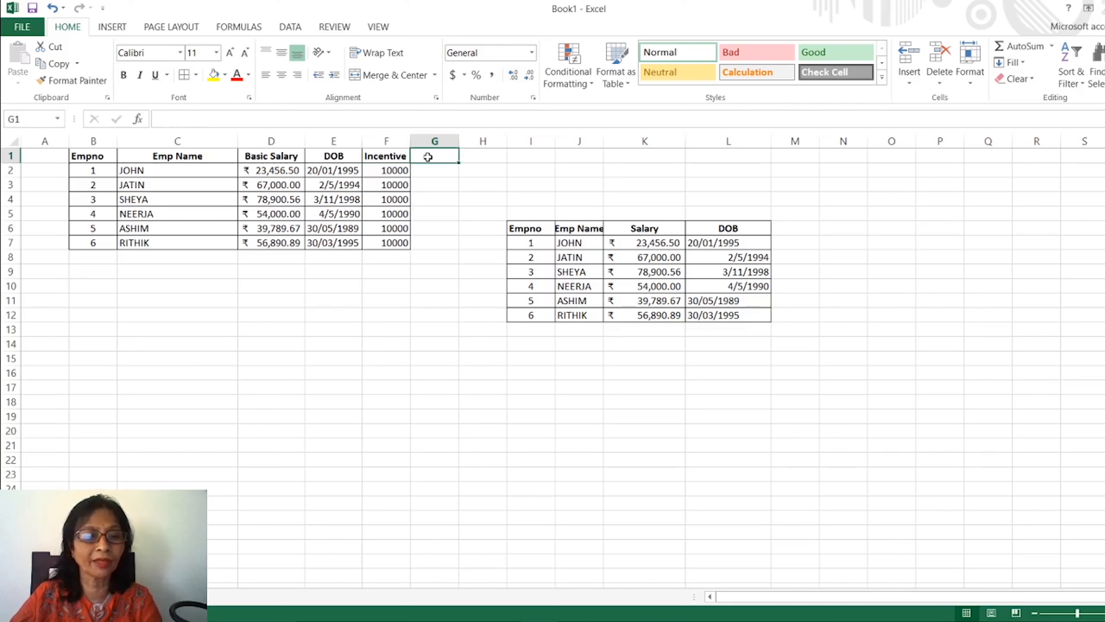
pyautogui.write('t')
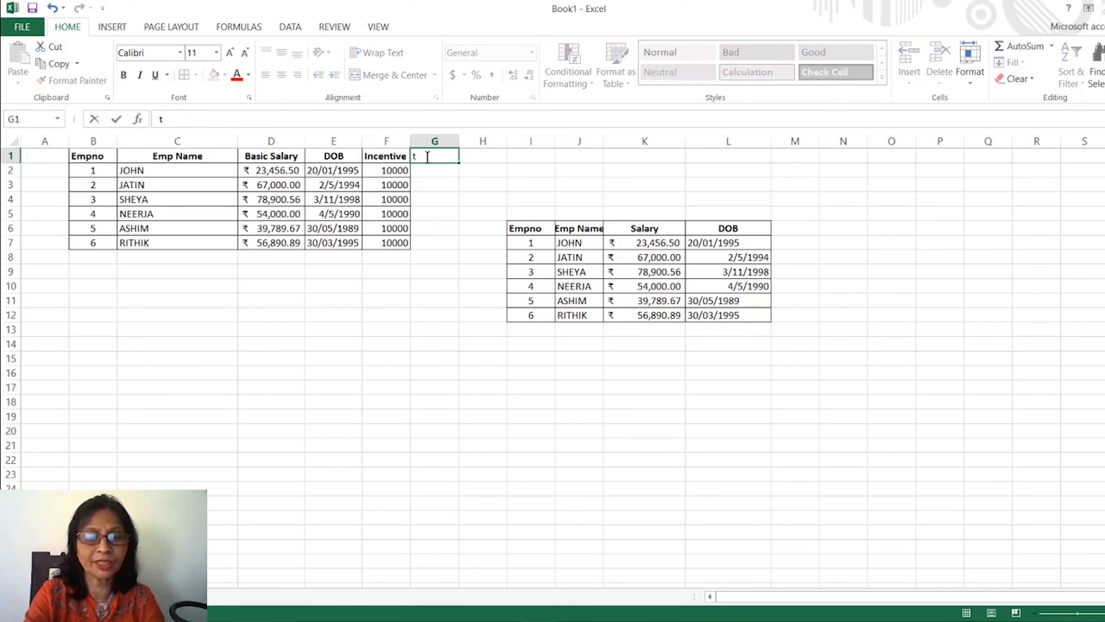
pyautogui.write('otal')
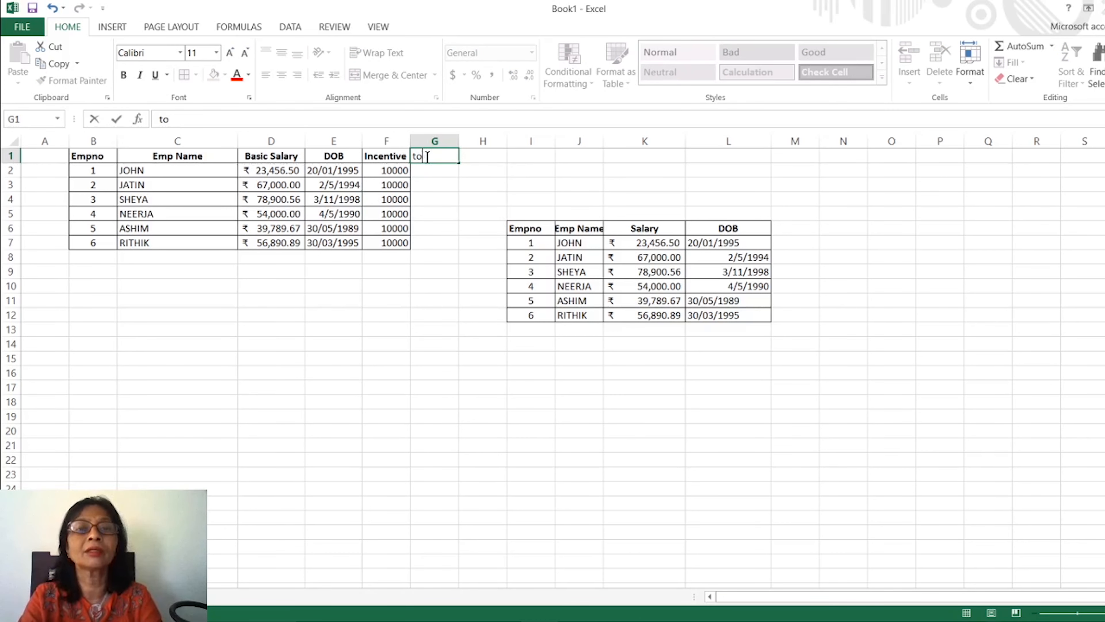
pyautogui.press('BackSpace')
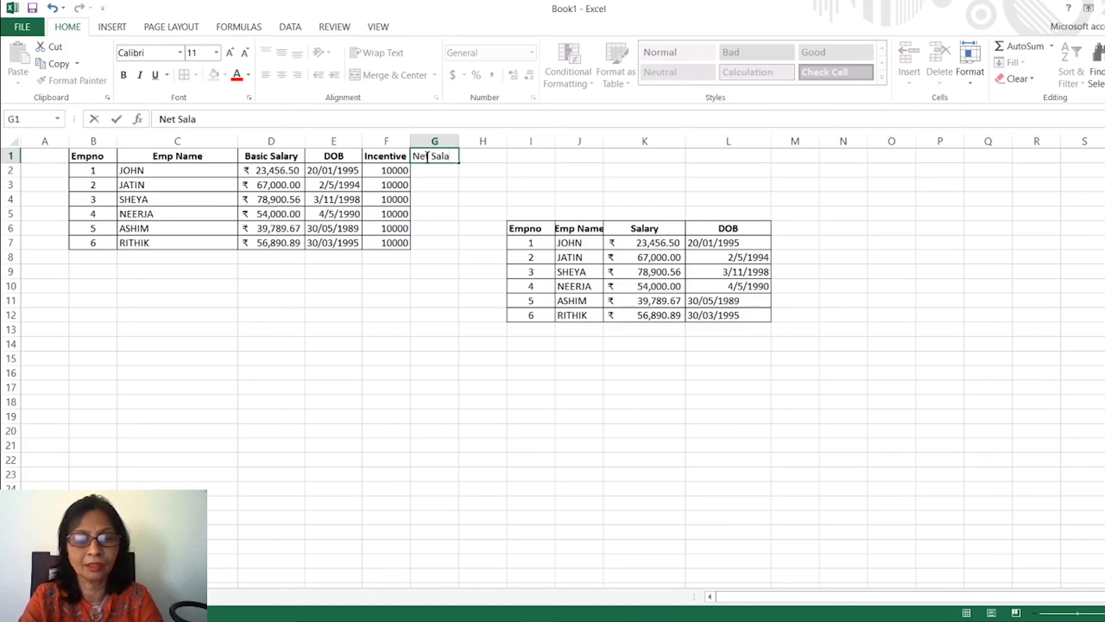
pyautogui.write('ry')
pyautogui.press('Return')
pyautogui.press('Up')
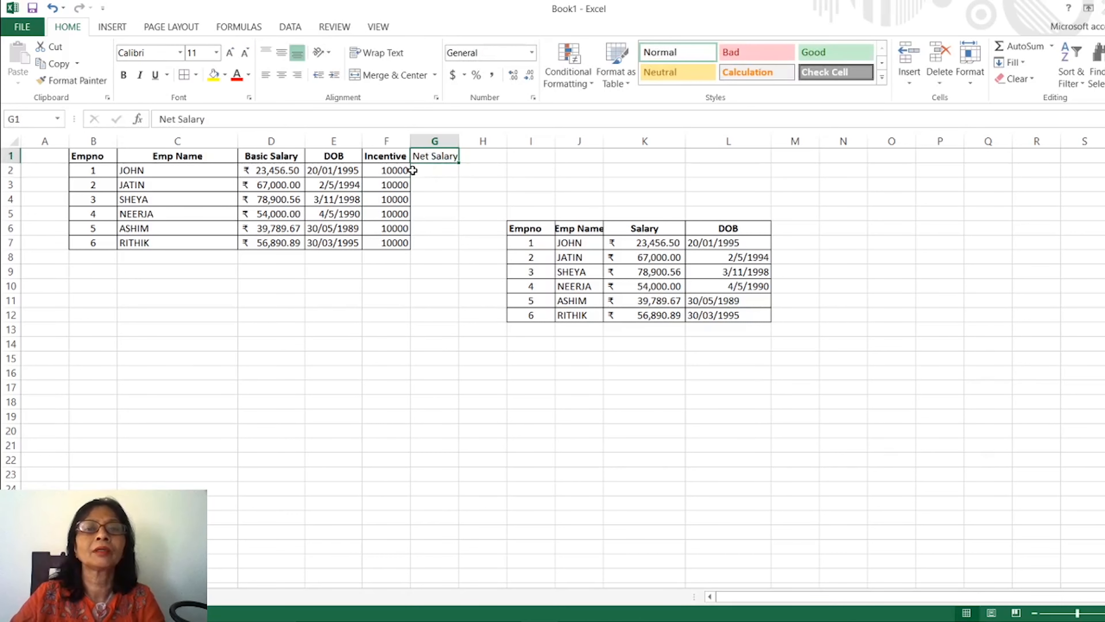
pyautogui.click(415, 171)
pyautogui.click(164, 119)
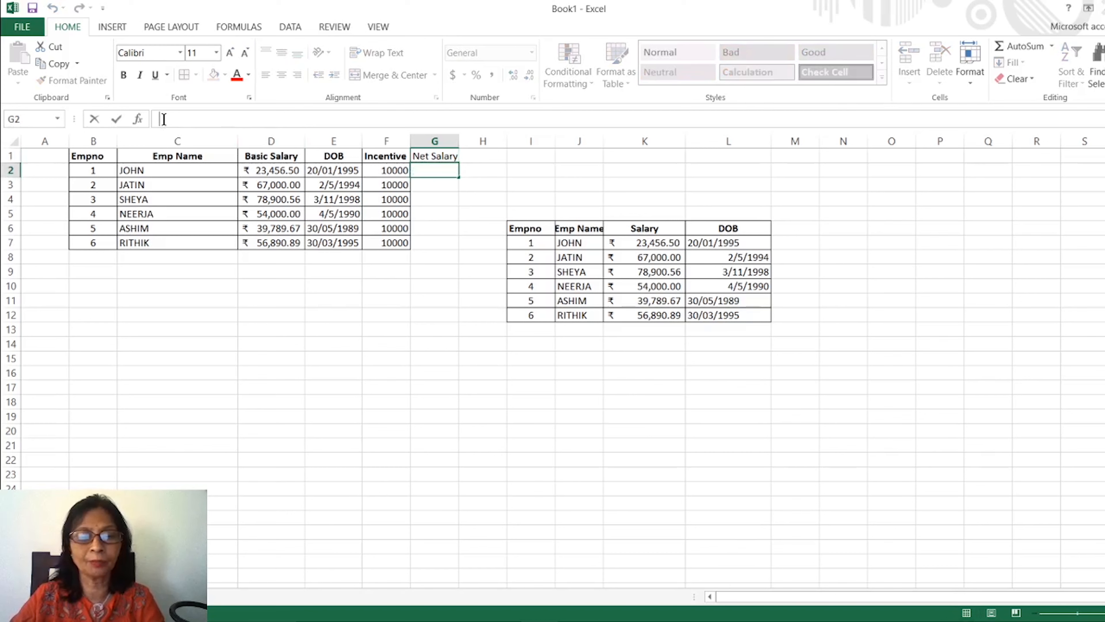
pyautogui.write('=')
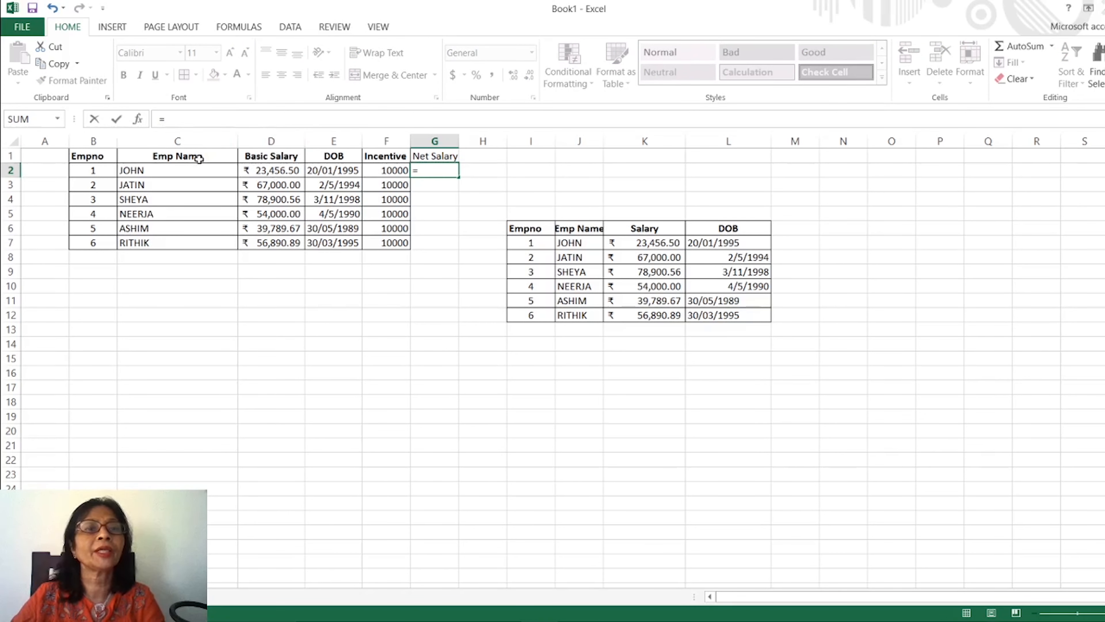
pyautogui.click(58, 118)
pyautogui.click(31, 135)
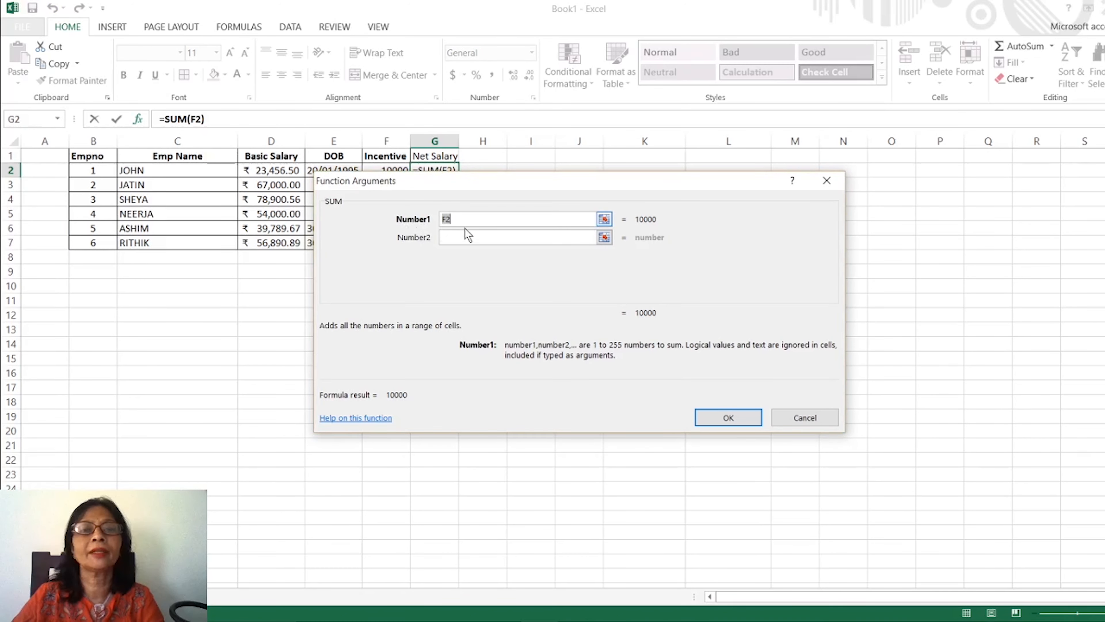
pyautogui.click(604, 219)
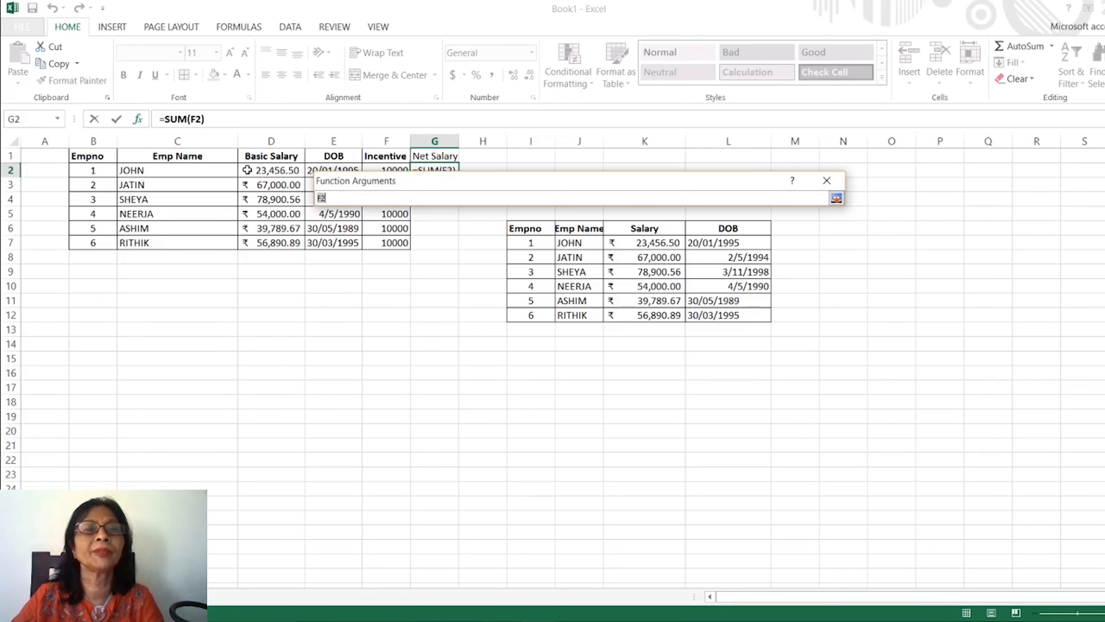
pyautogui.click(264, 156)
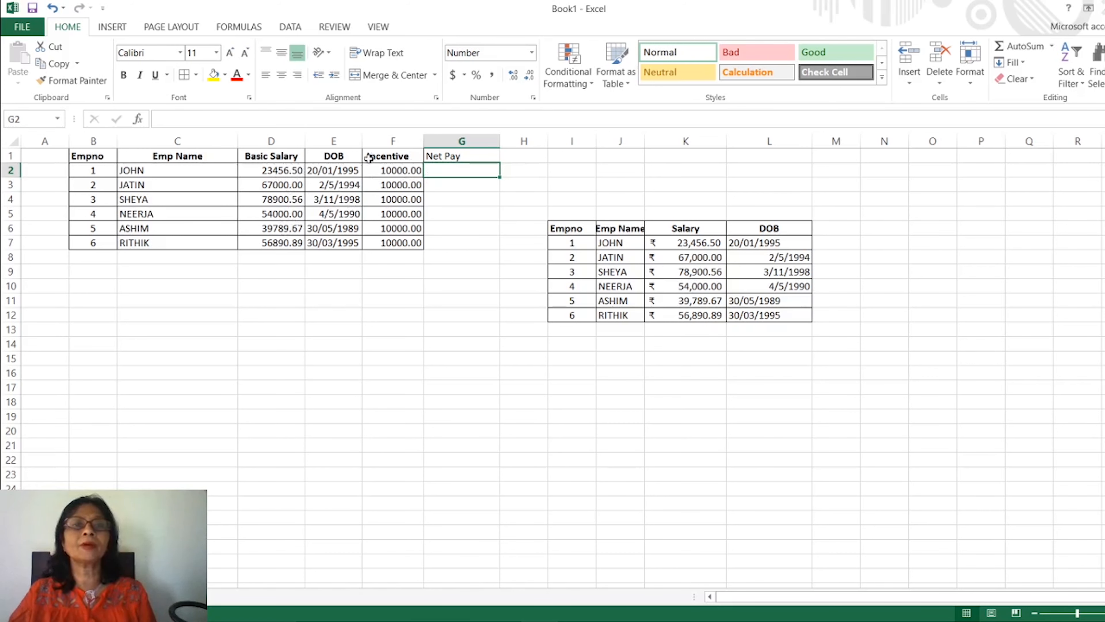
# Calculate the first employee's net pay in G2 with the SUM function, adding basic salary D2 and incentive F2
pyautogui.click(177, 121)
pyautogui.write('=')
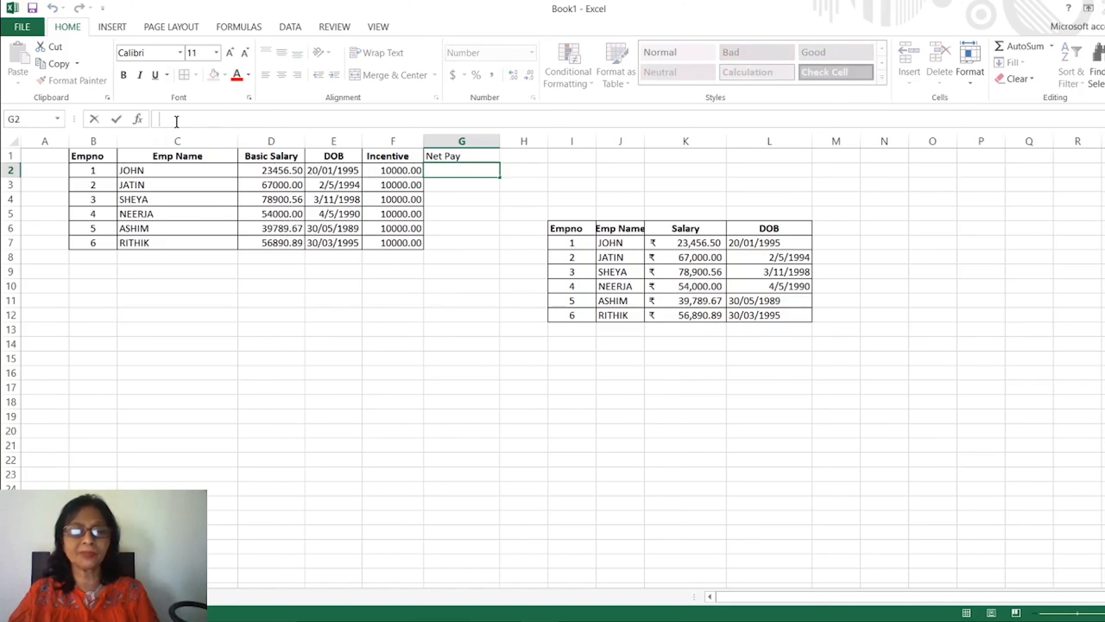
pyautogui.click(57, 119)
pyautogui.click(36, 136)
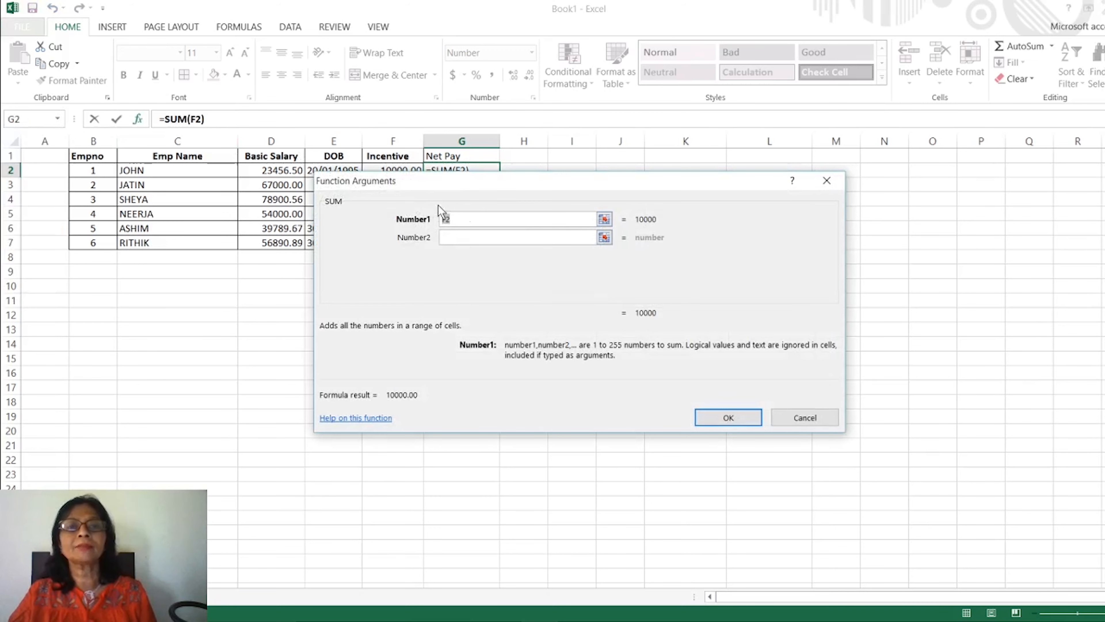
pyautogui.click(604, 220)
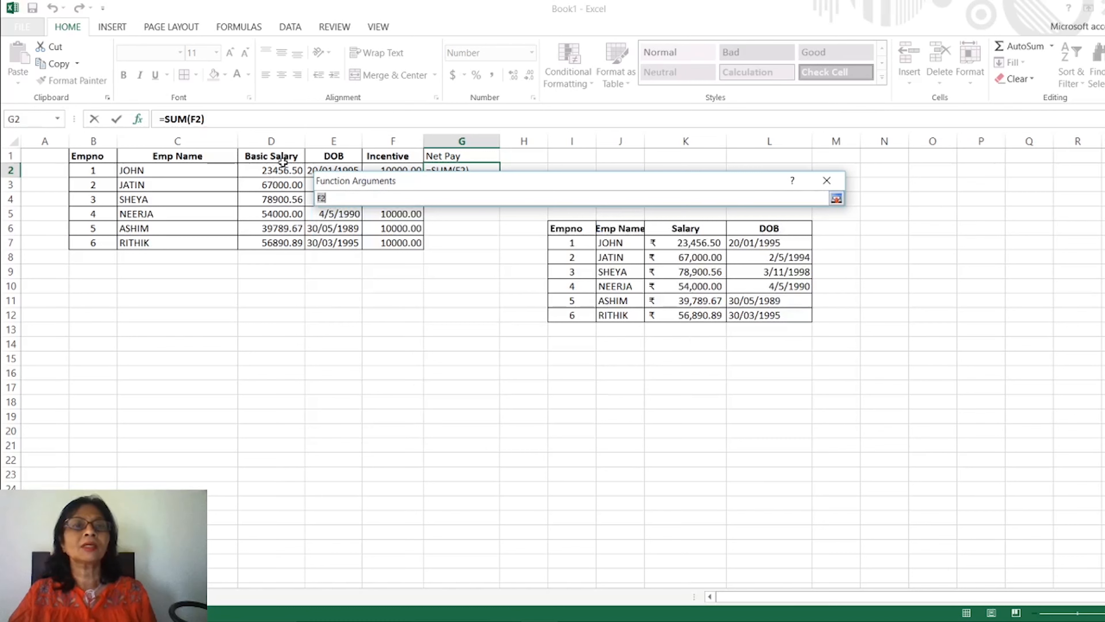
pyautogui.click(284, 173)
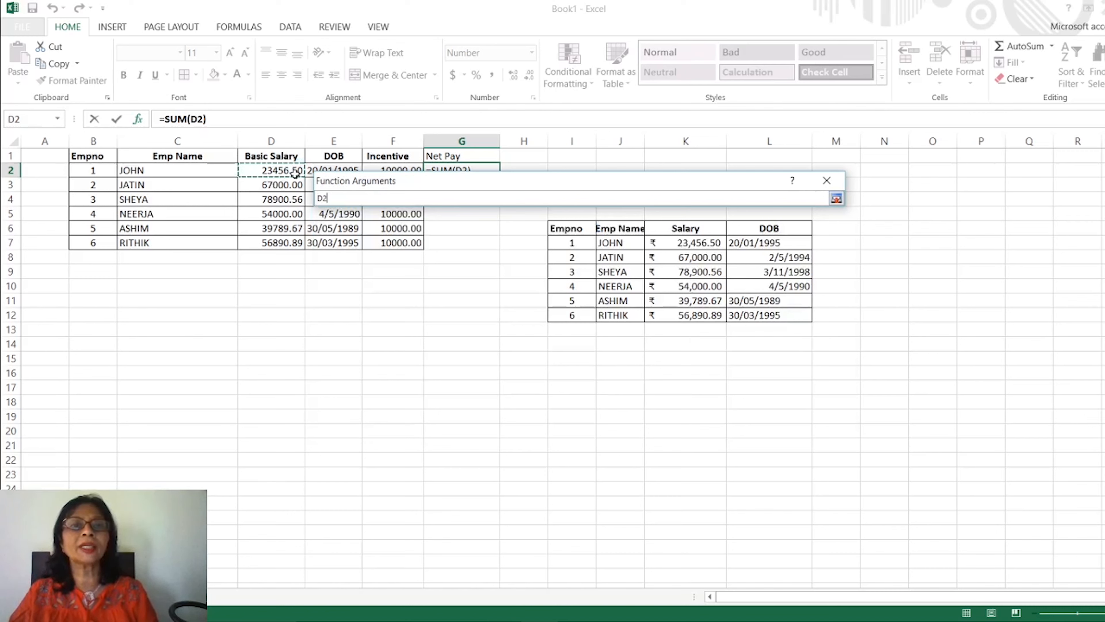
pyautogui.keyDown('ctrl'); pyautogui.click(391, 168); pyautogui.keyUp('ctrl')
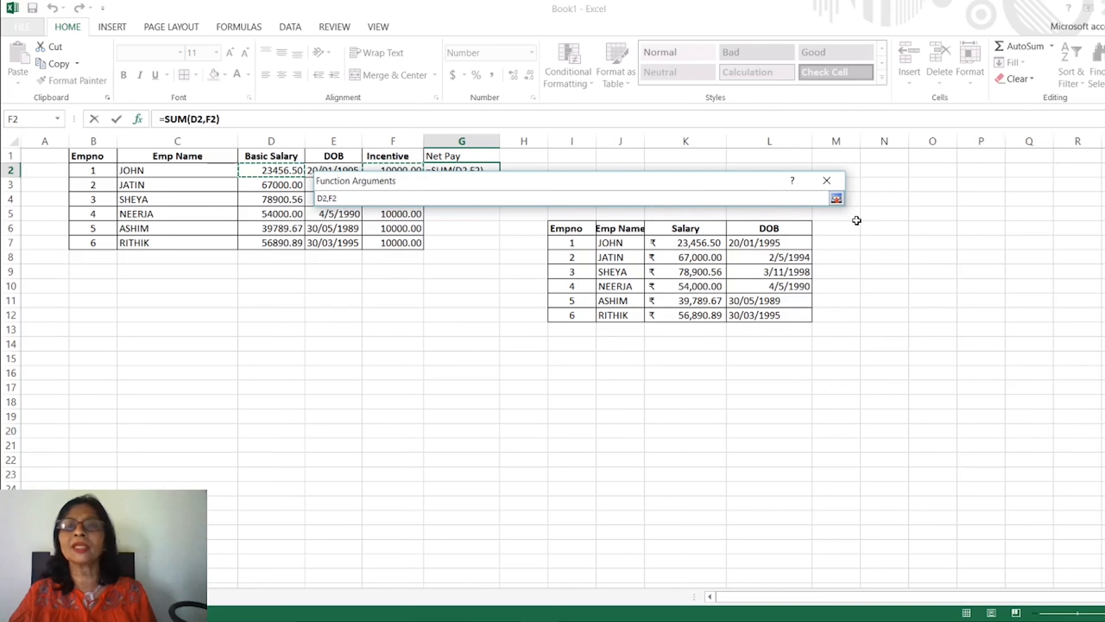
pyautogui.click(839, 199)
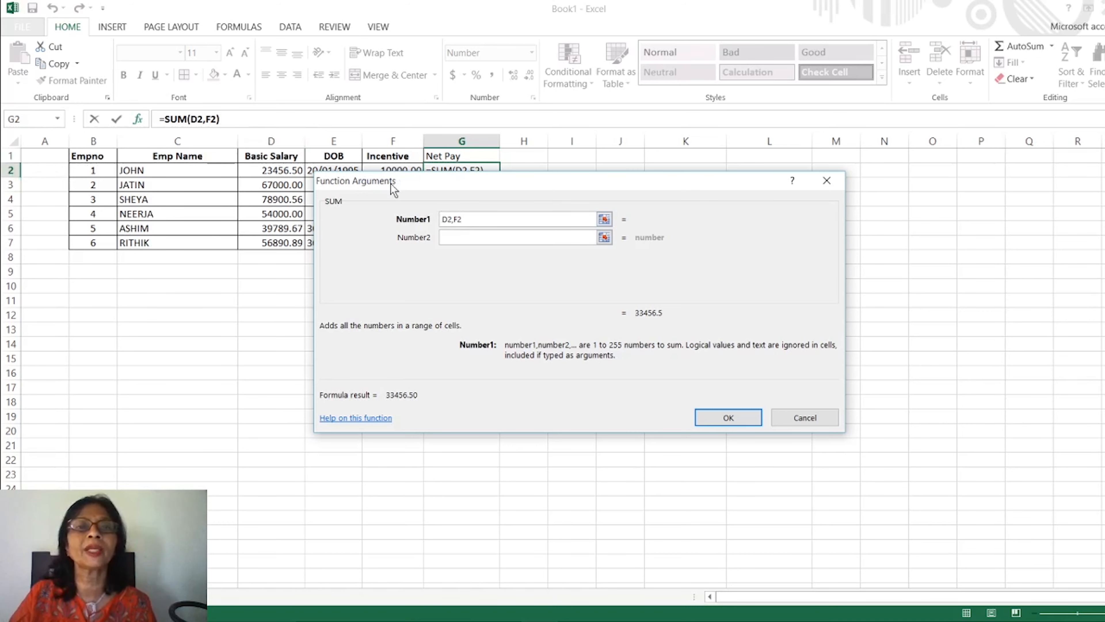
pyautogui.click(735, 418)
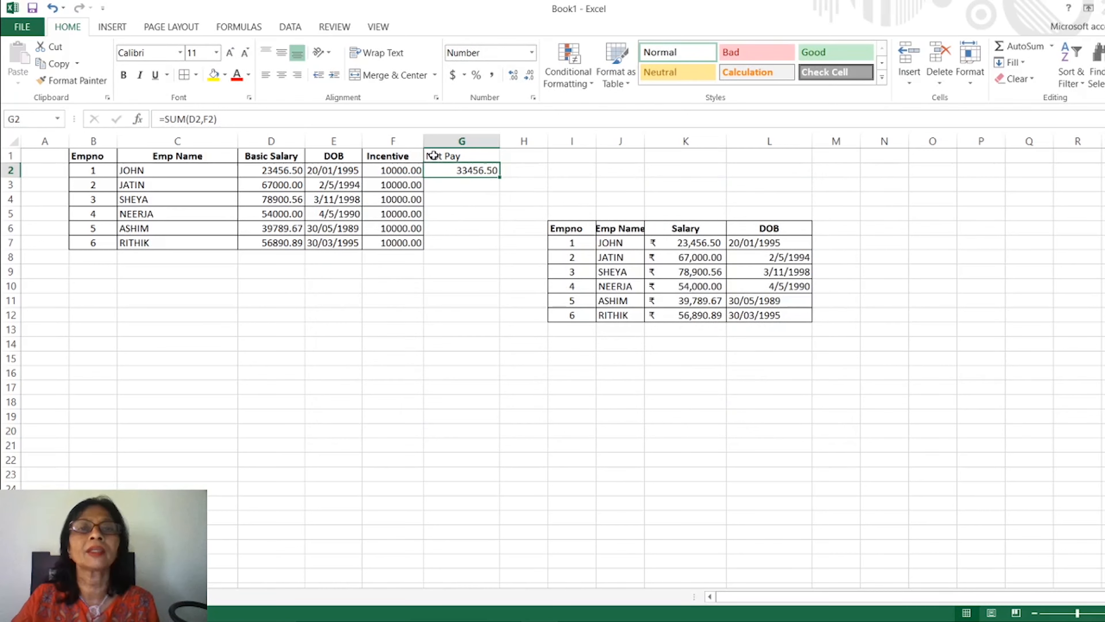
# Center the Net Pay header in G1 and make it bold
pyautogui.click(433, 155)
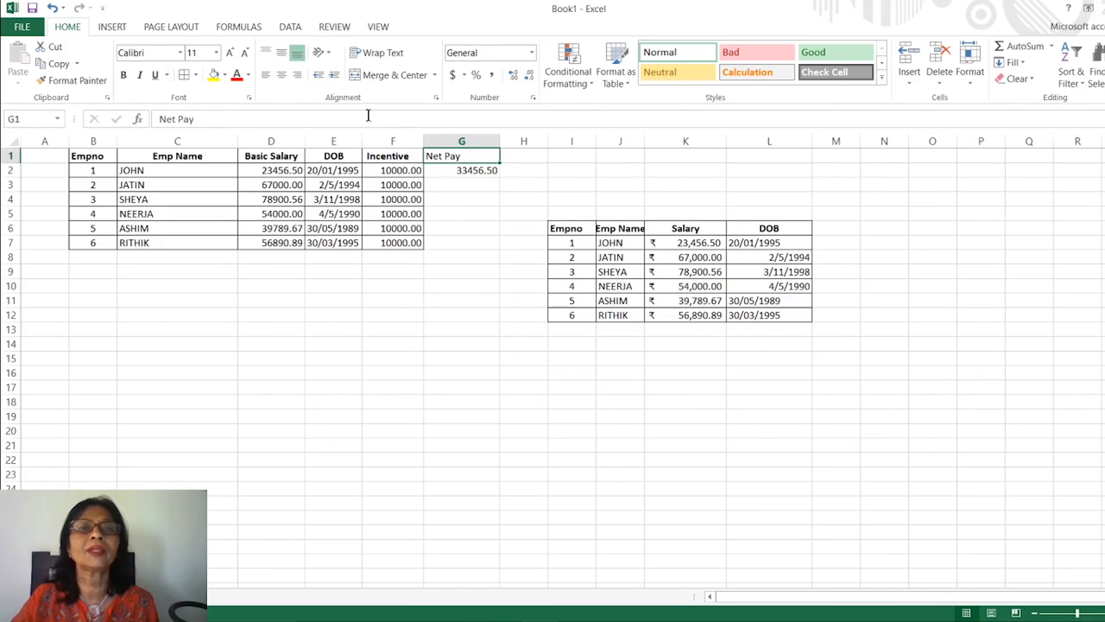
pyautogui.click(278, 80)
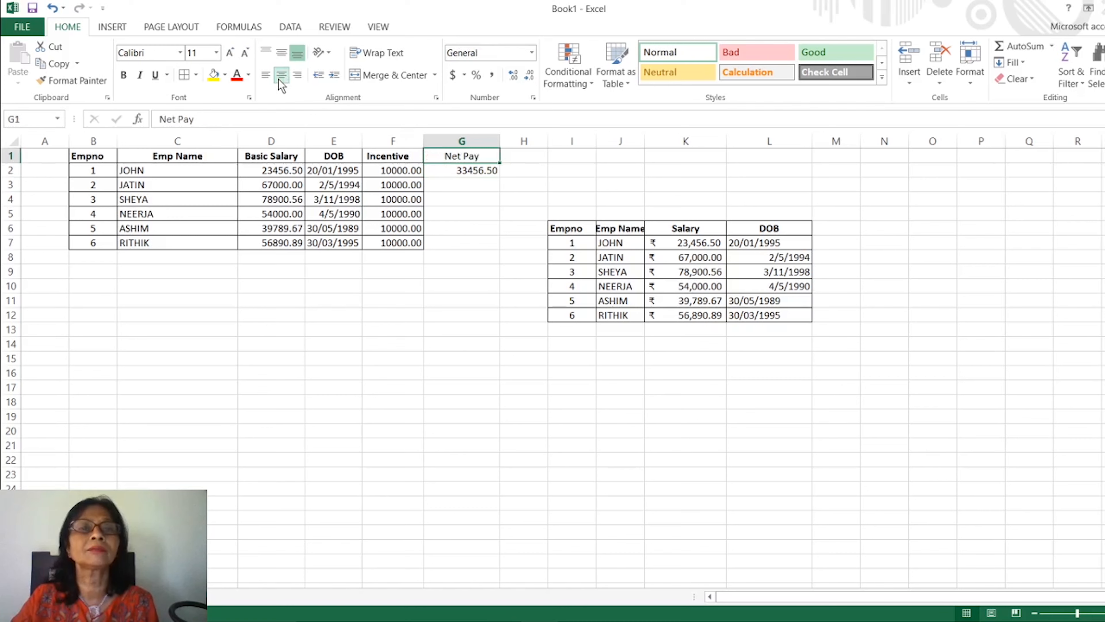
pyautogui.click(124, 78)
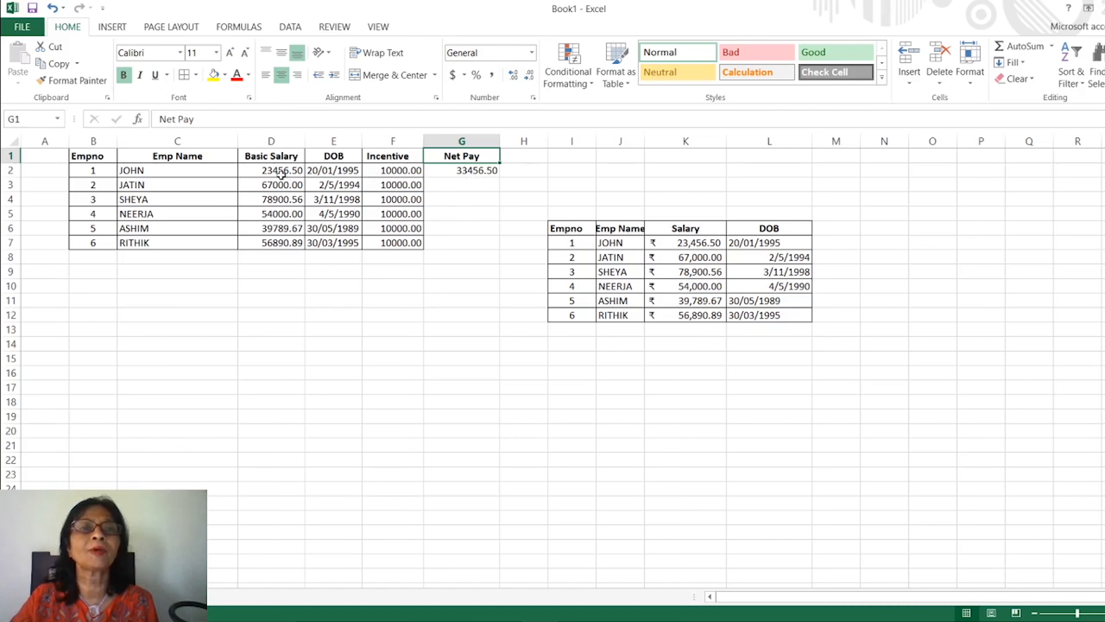
# Copy the net pay formula from G2 into cells G3:G7 for the remaining employees
pyautogui.click(482, 173)
pyautogui.rightClick(482, 174)
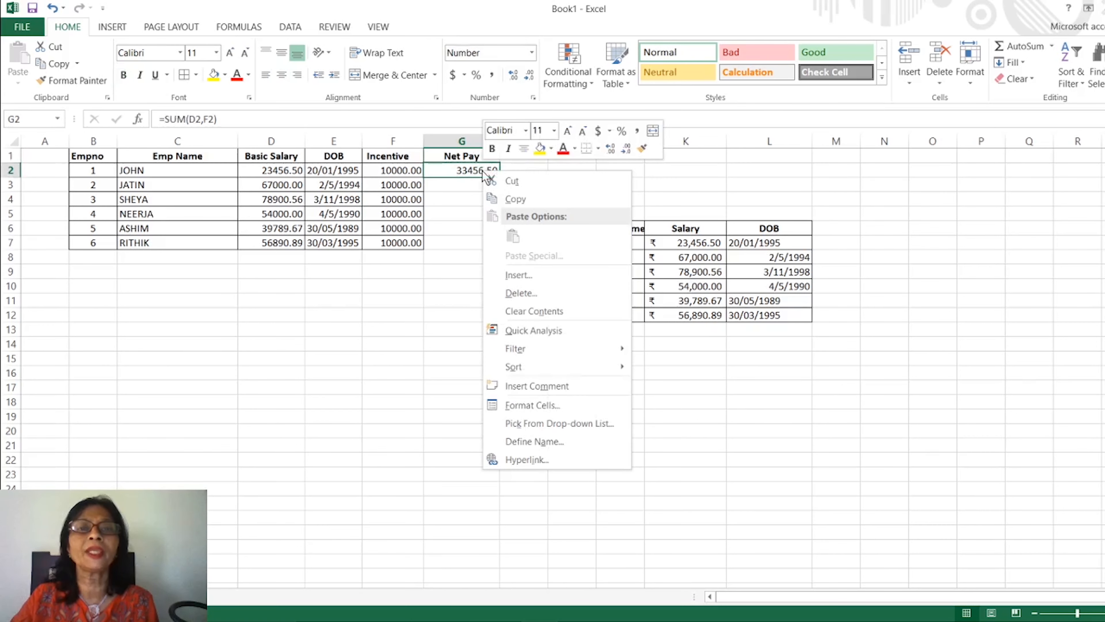
pyautogui.click(515, 199)
pyautogui.moveTo(462, 185); pyautogui.dragTo(483, 245)
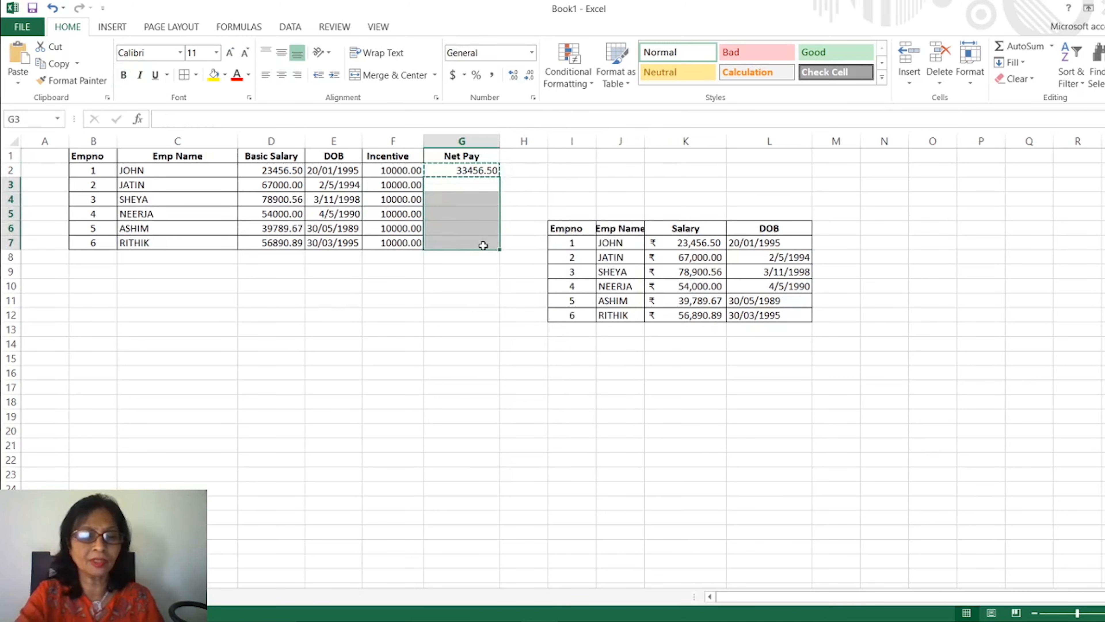
pyautogui.hotkey('ctrl', 'v')
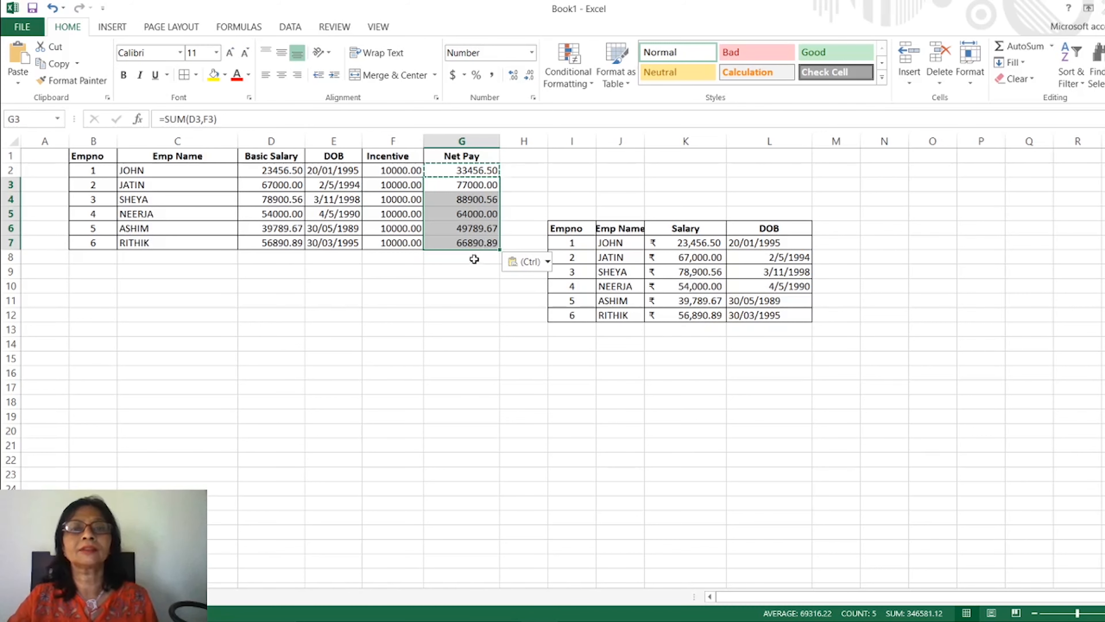
pyautogui.click(446, 272)
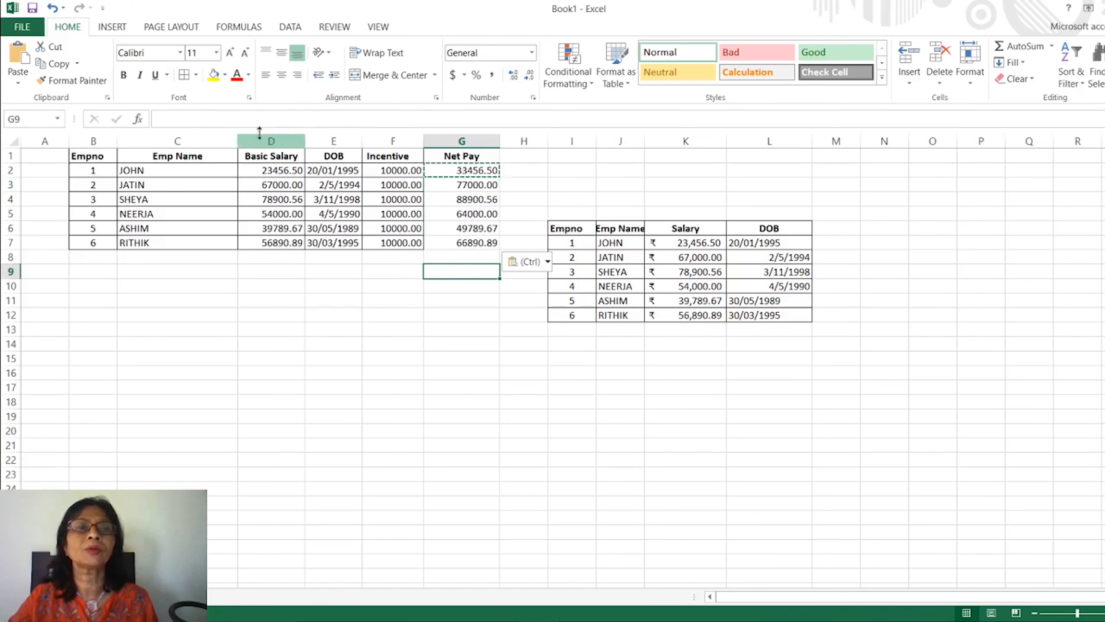
# Apply All Borders to the table in B1:G7, including the Net Pay column
pyautogui.moveTo(80, 157); pyautogui.dragTo(493, 246)
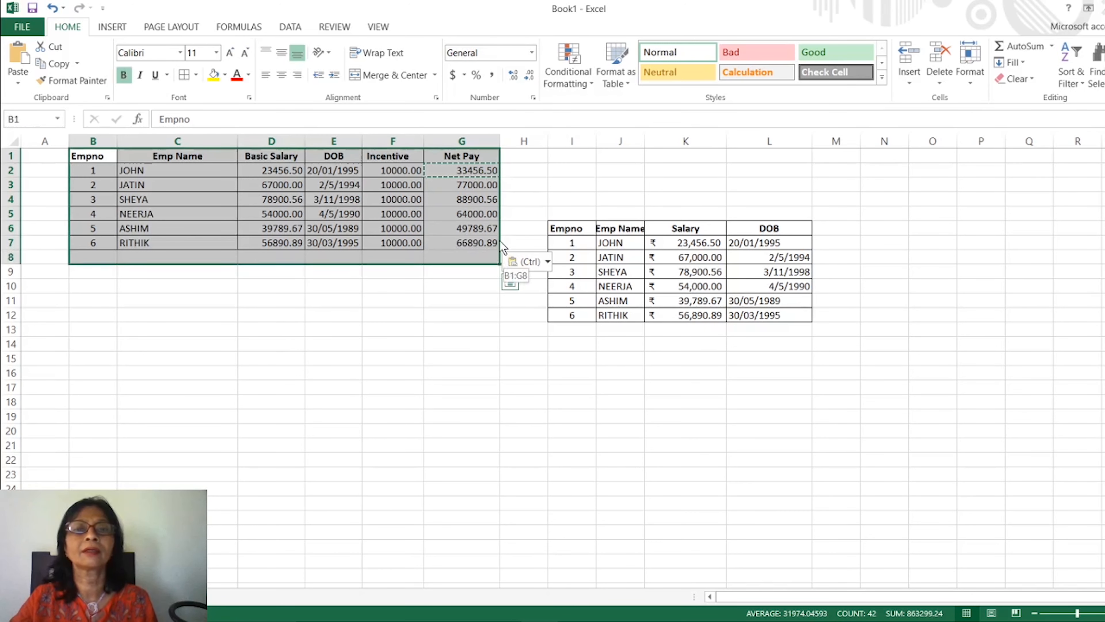
pyautogui.click(192, 71)
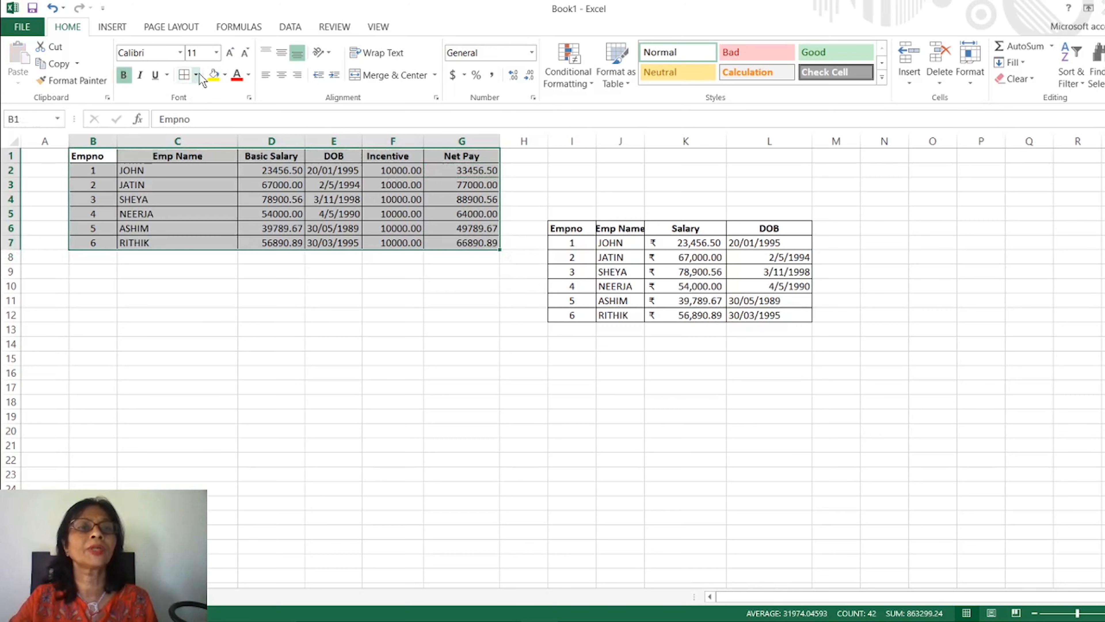
pyautogui.click(197, 75)
pyautogui.click(261, 208)
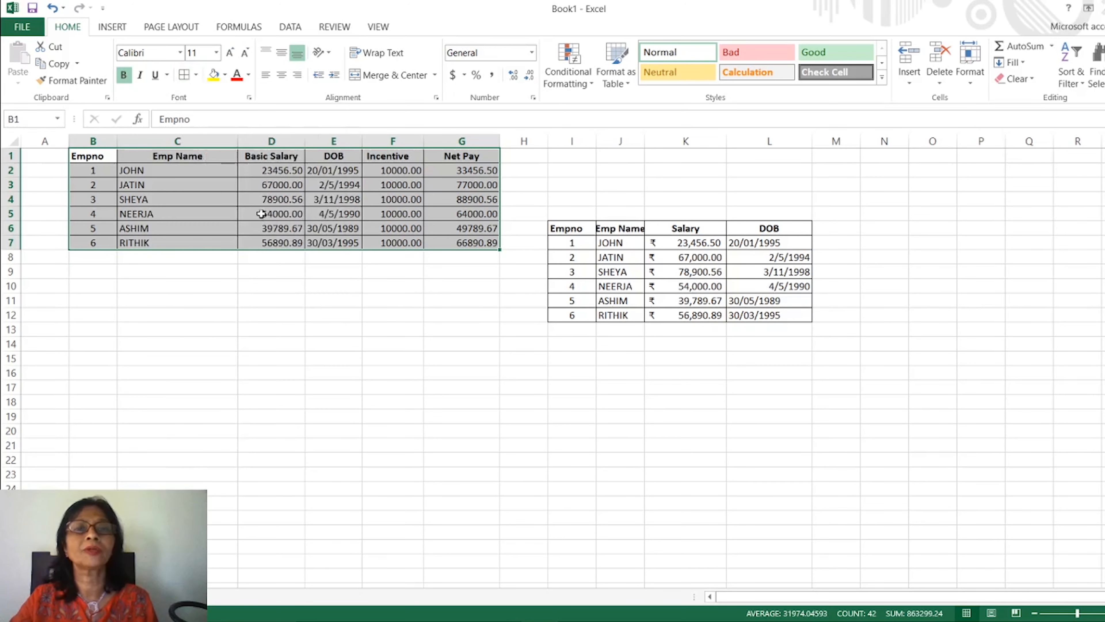
pyautogui.click(368, 314)
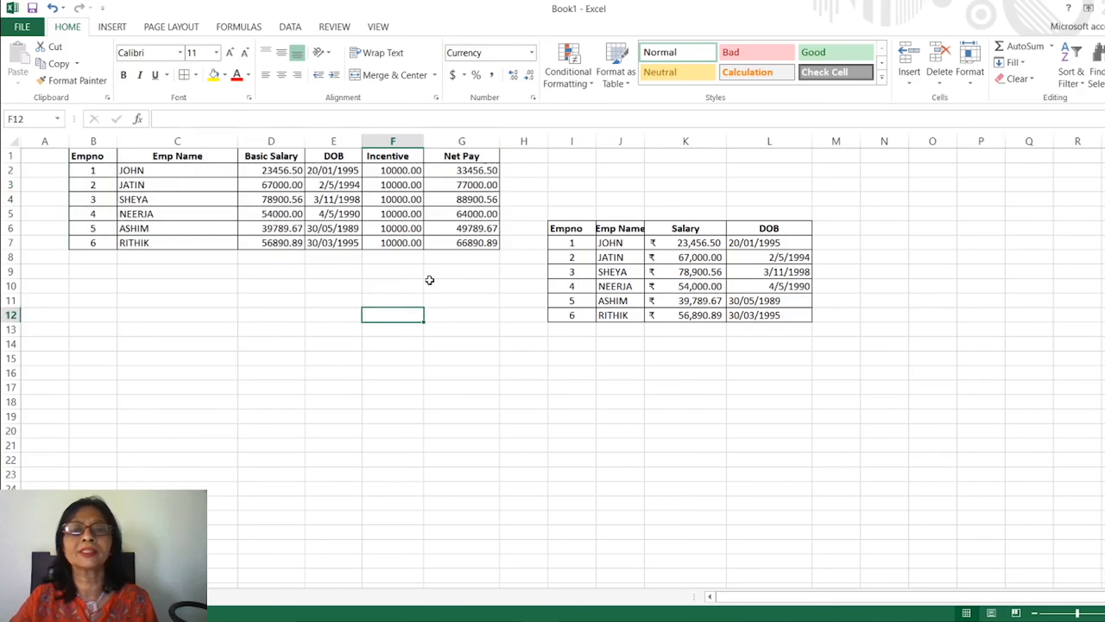
# Delete the contents of the duplicate employee table by clearing cells I6:L13
pyautogui.click(611, 286)
pyautogui.press('Delete')
pyautogui.moveTo(566, 228); pyautogui.dragTo(810, 335)
pyautogui.press('Delete')
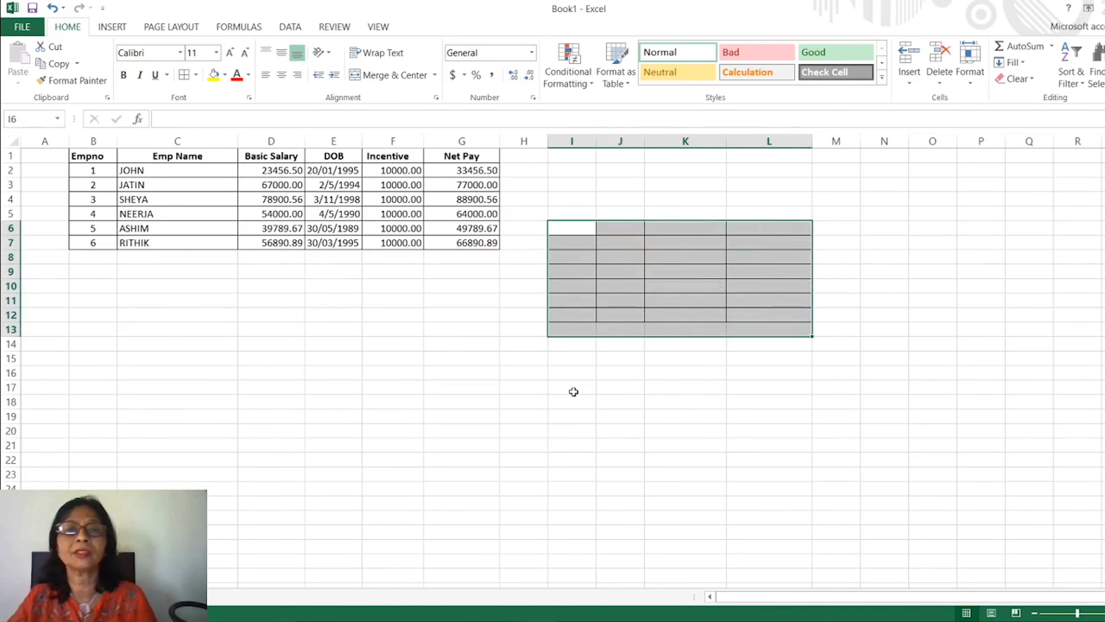
pyautogui.click(599, 414)
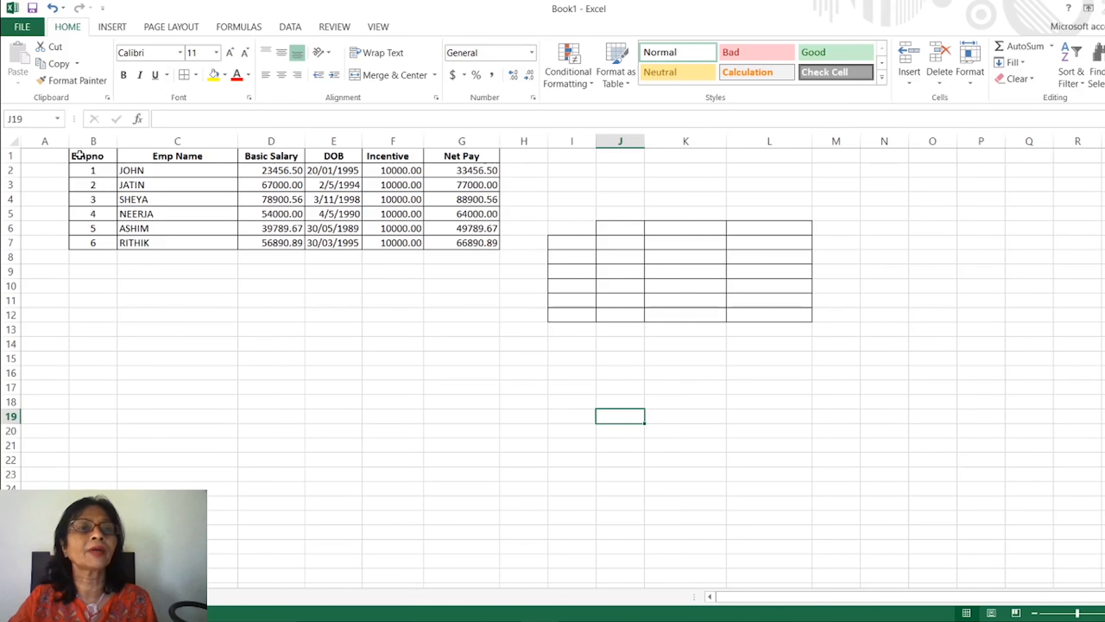
# Copy the complete employee table B1:G7 and paste it below, starting at cell B15
pyautogui.moveTo(77, 153); pyautogui.dragTo(450, 243)
pyautogui.rightClick(442, 205)
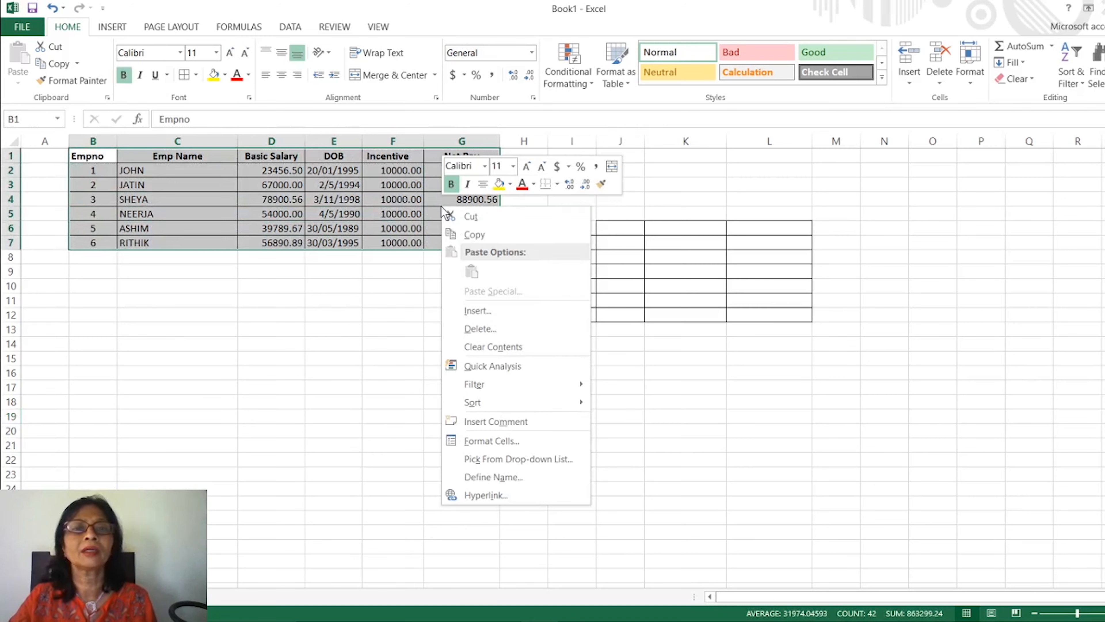
pyautogui.click(466, 237)
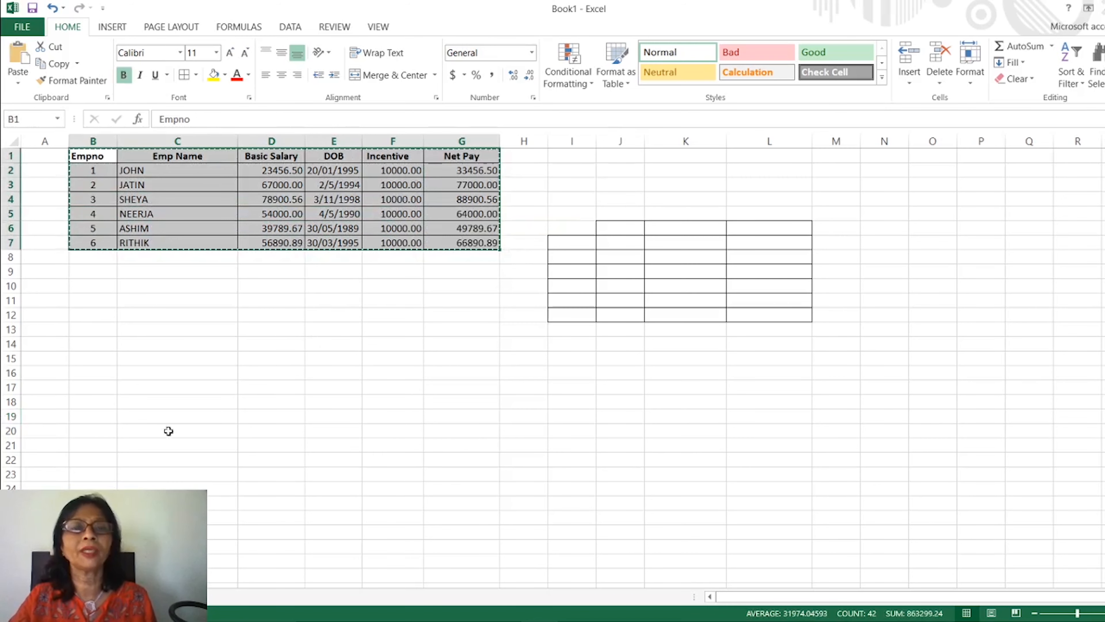
pyautogui.click(89, 360)
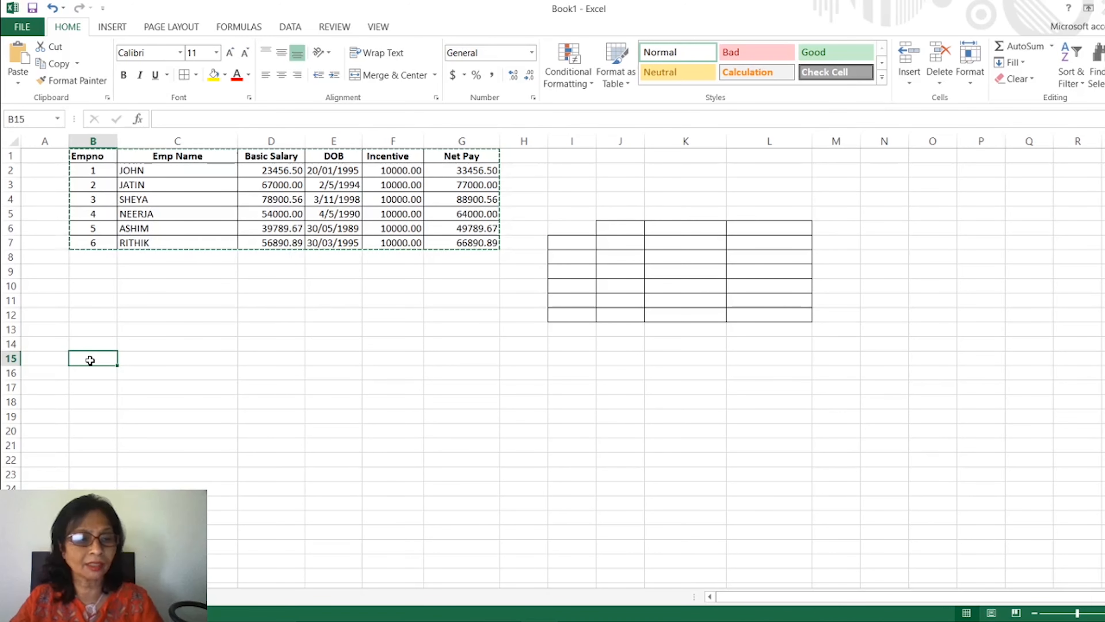
pyautogui.hotkey('ctrl', 'v')
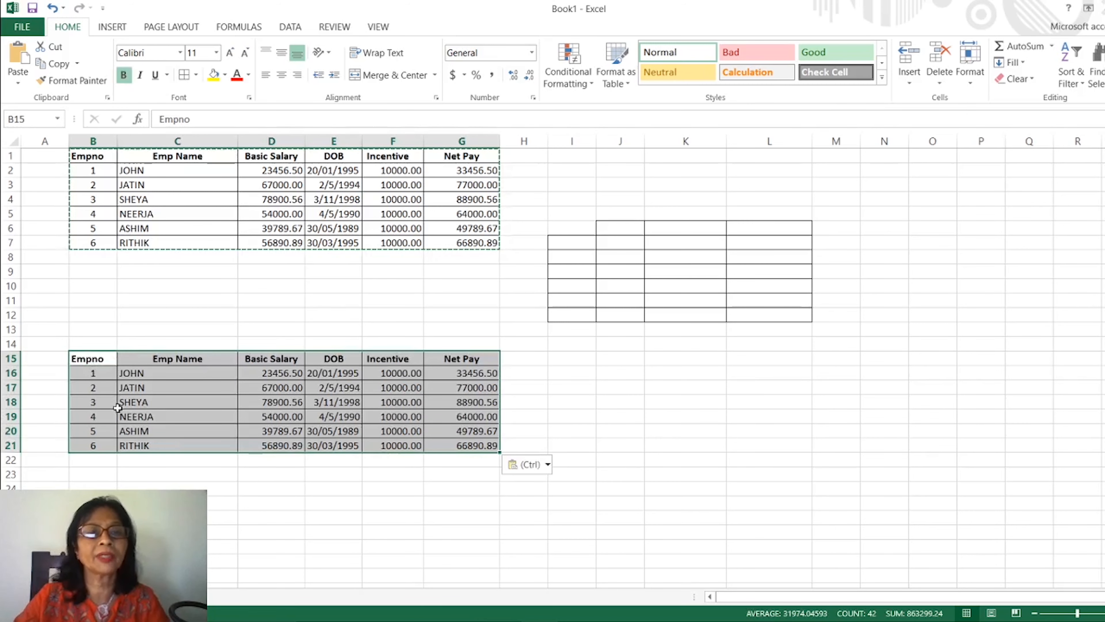